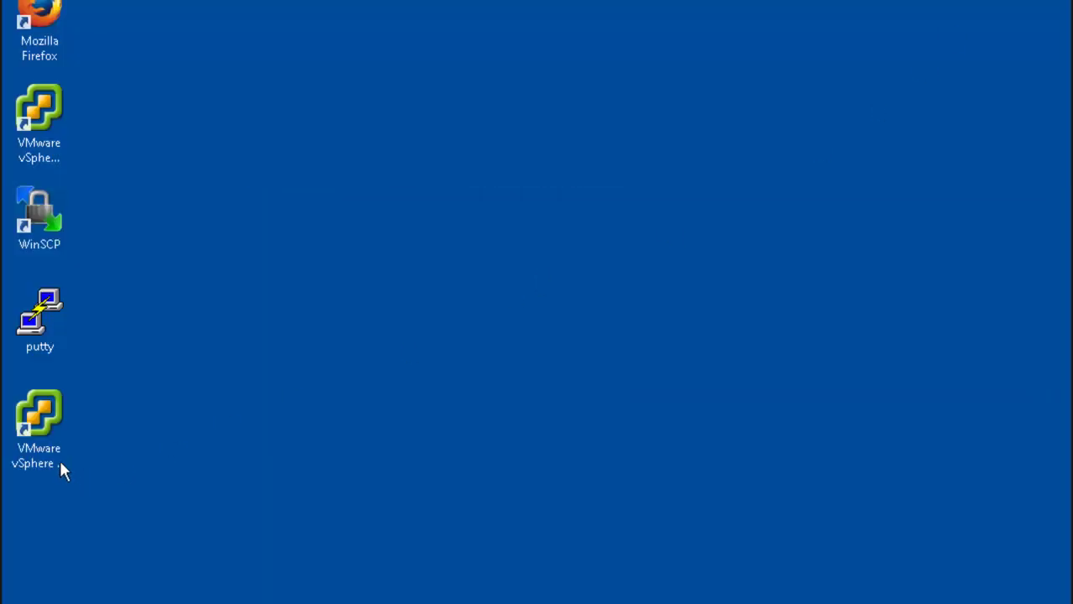
Open the VMware vSphere Web Client and log in to vCenter Single Sign-On with the filled-in administrator credentials.
click(51, 424)
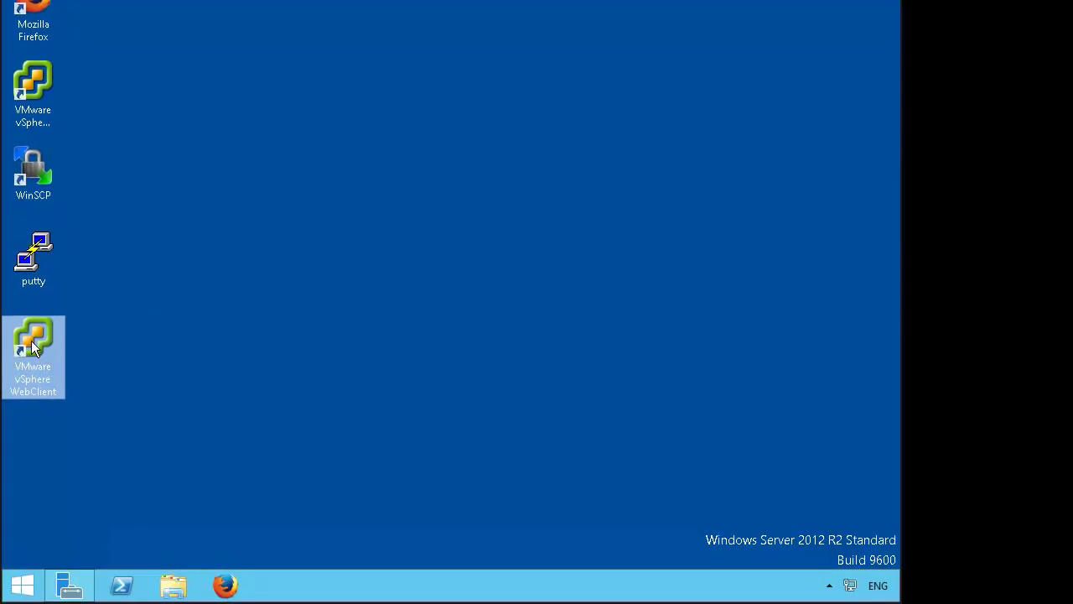
double_click(33, 347)
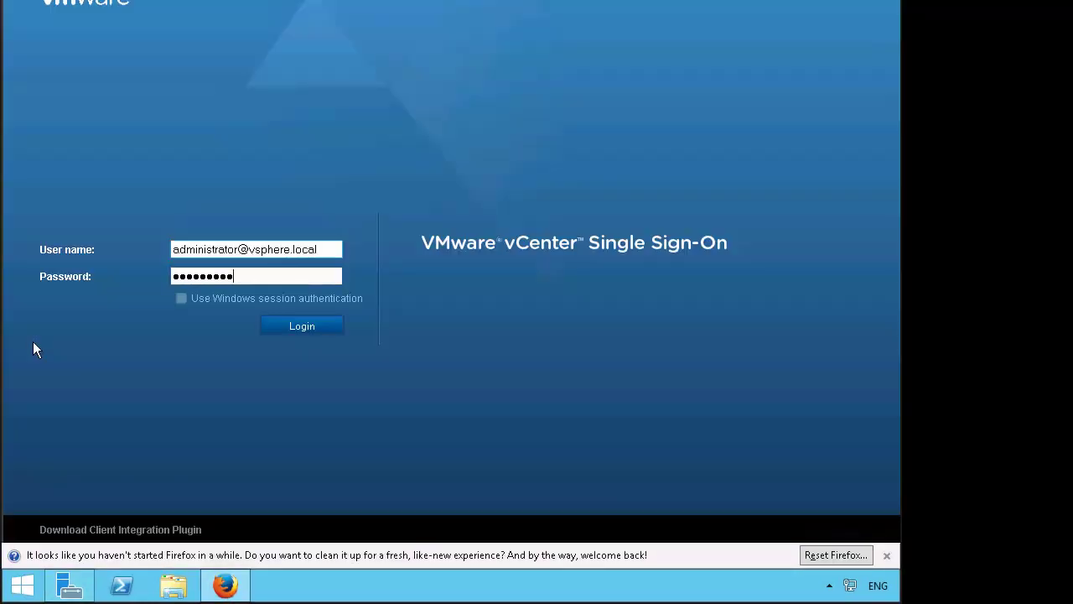
click(293, 327)
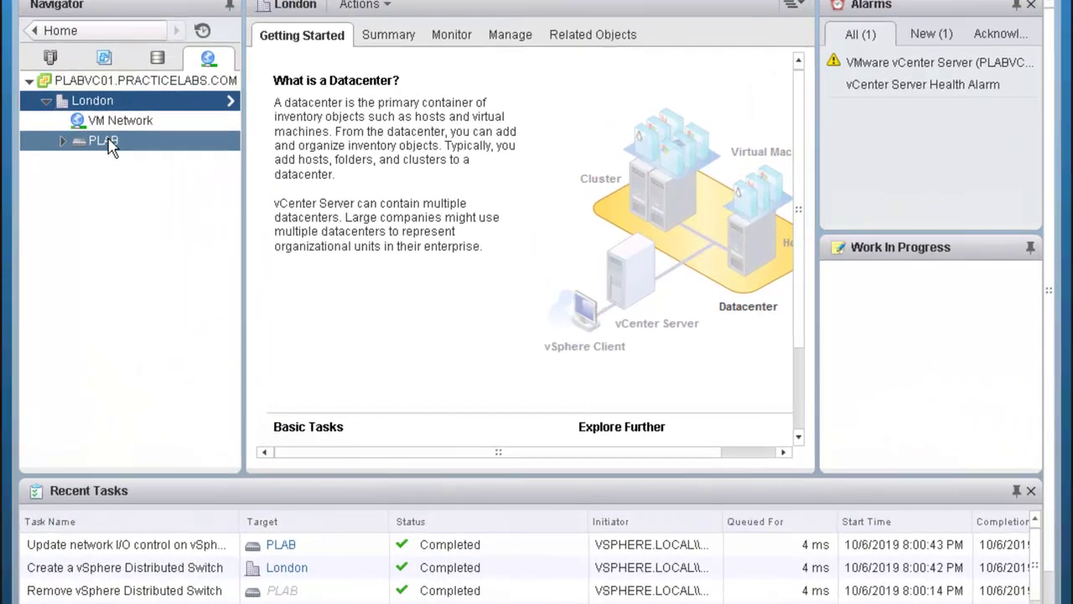
Upgrade the PLAB distributed switch in the London datacenter to version 6.0.0 without enabling enhanced LACP support.
click(110, 142)
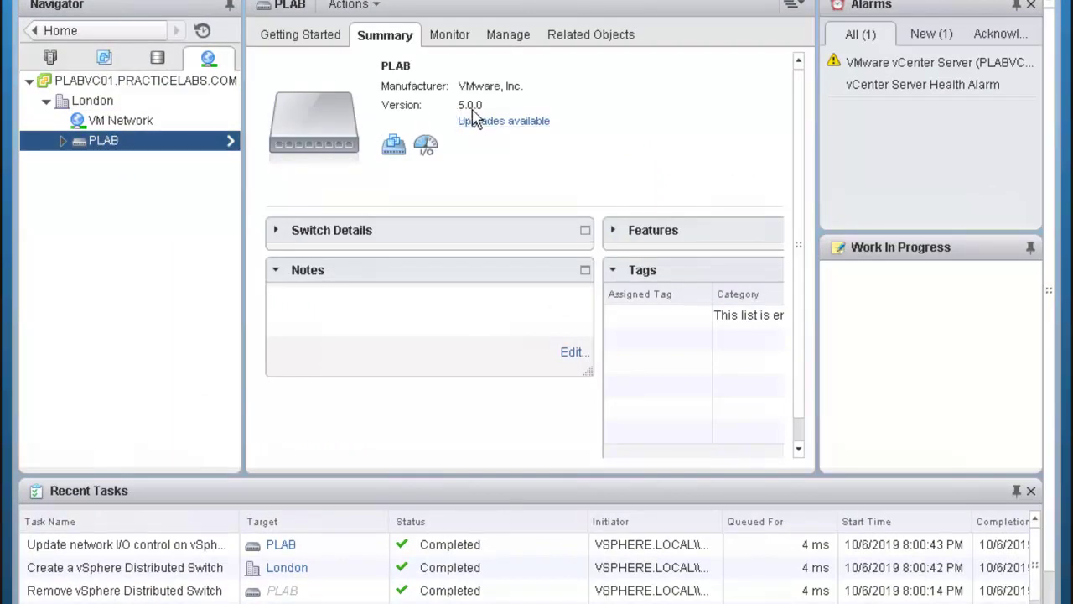
right_click(98, 146)
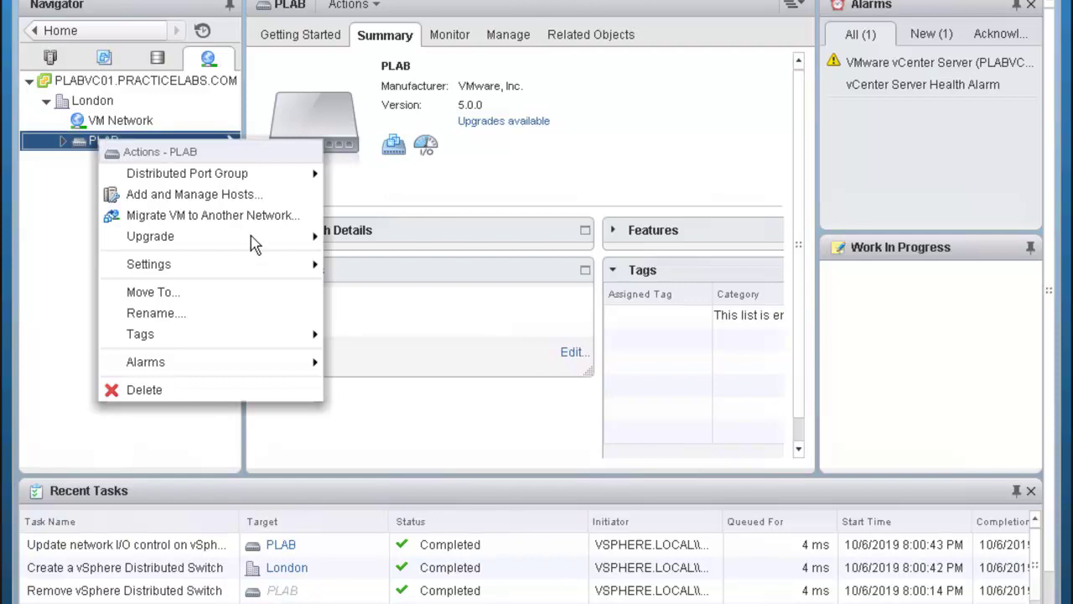
mouse_move(258, 240)
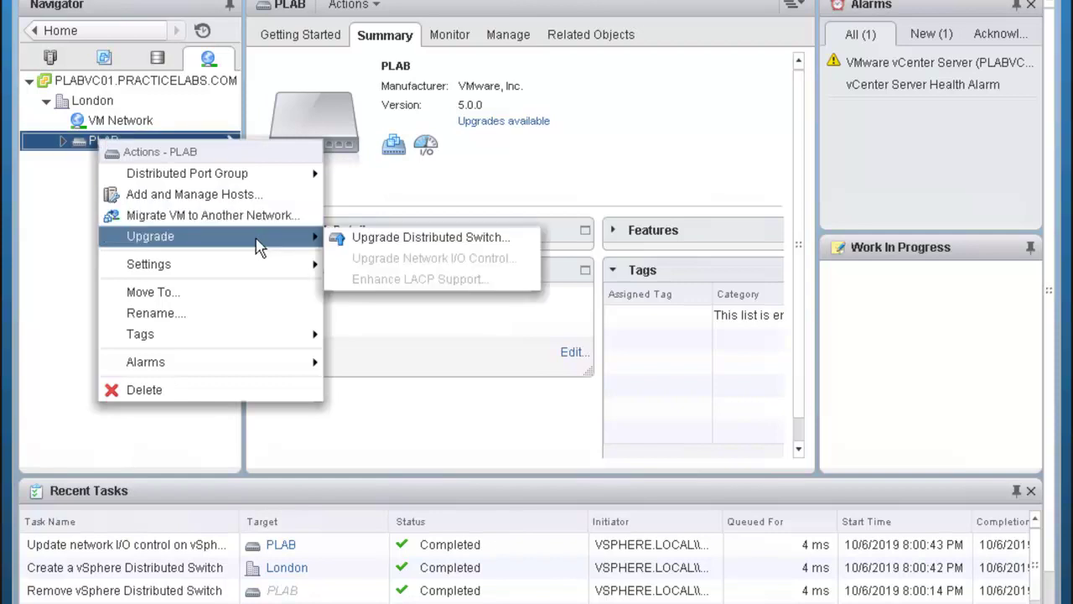
click(389, 240)
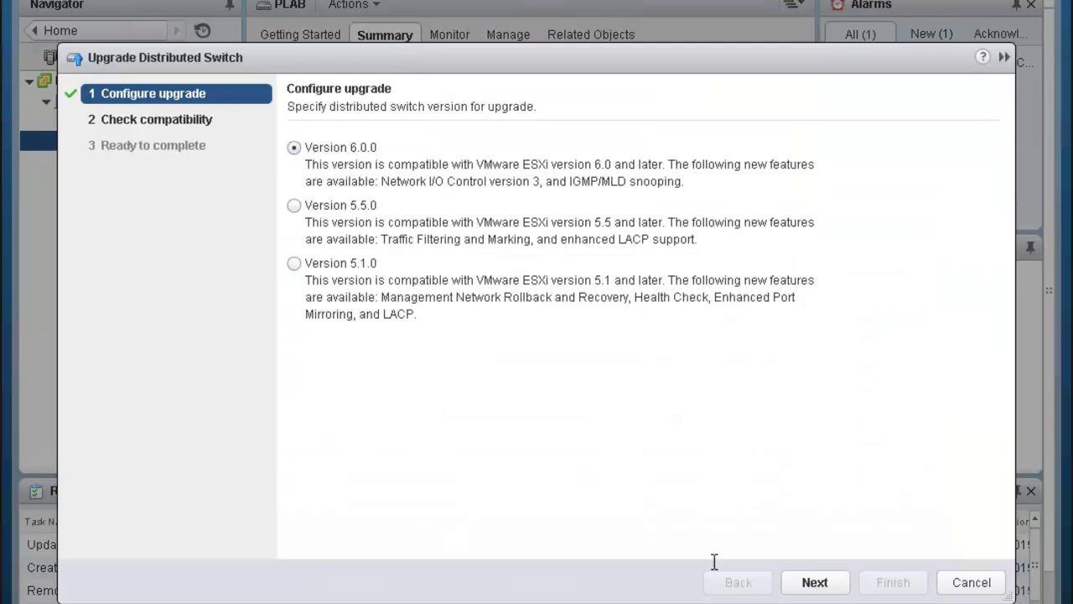
click(818, 583)
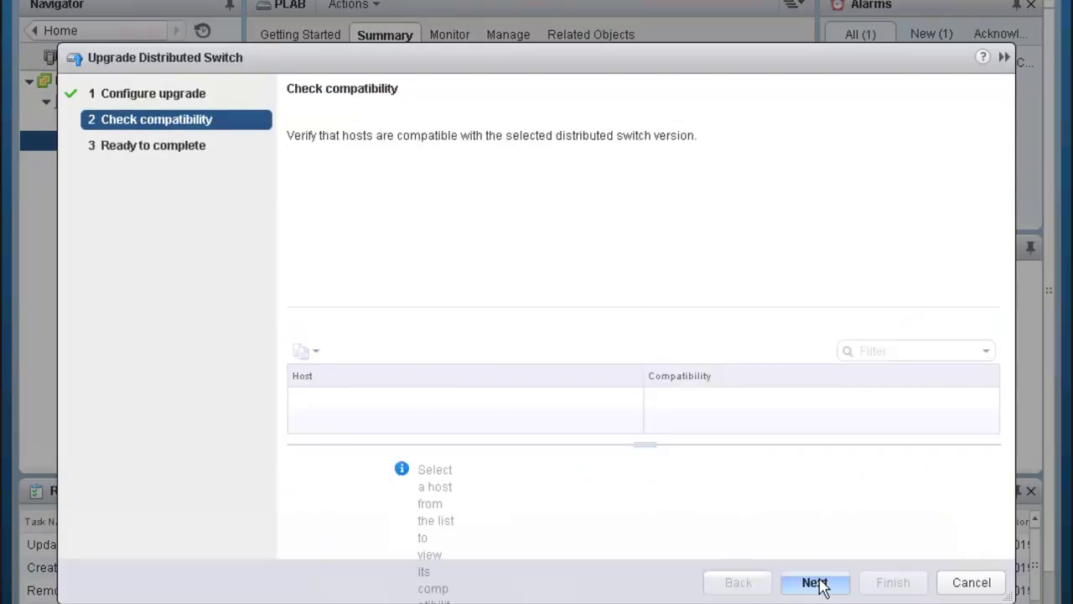
click(817, 583)
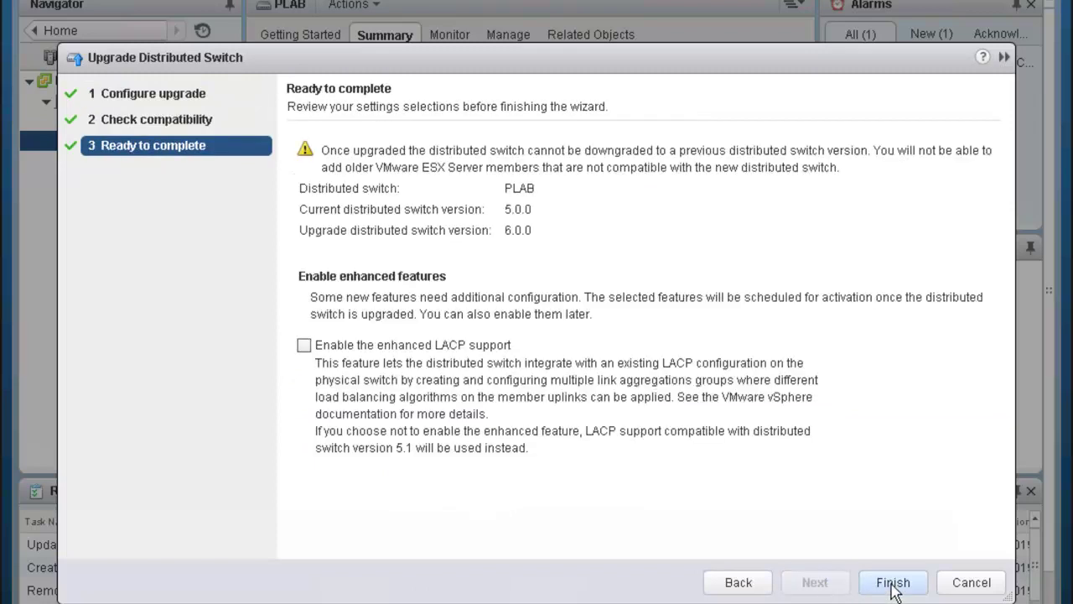
click(893, 583)
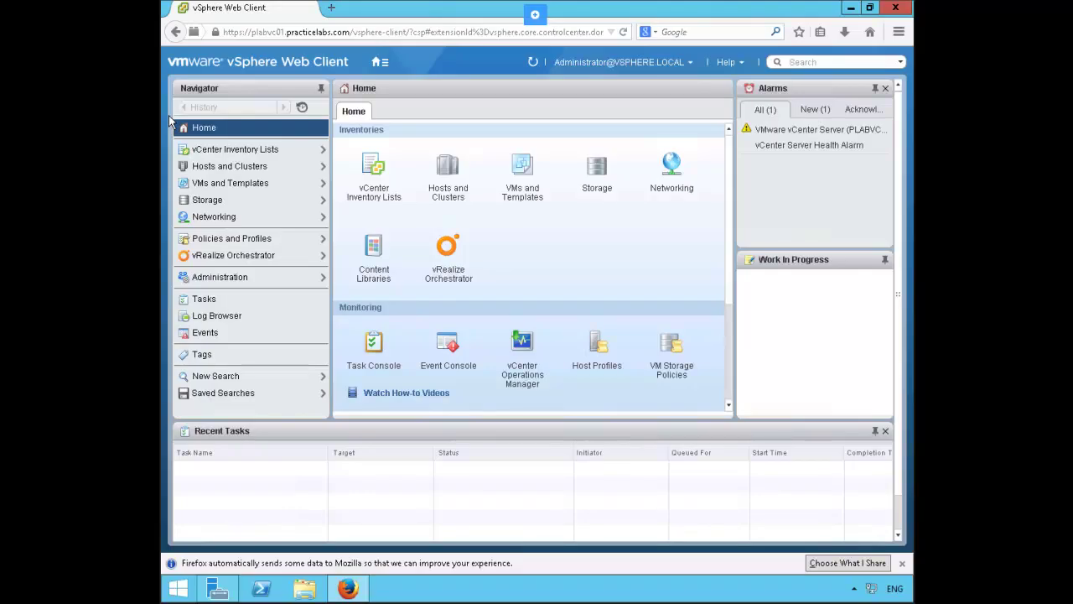
In Hosts and Clusters, open the summary of the WinServer virtual machine on host plabesx01 and check its VMware Tools status.
click(254, 170)
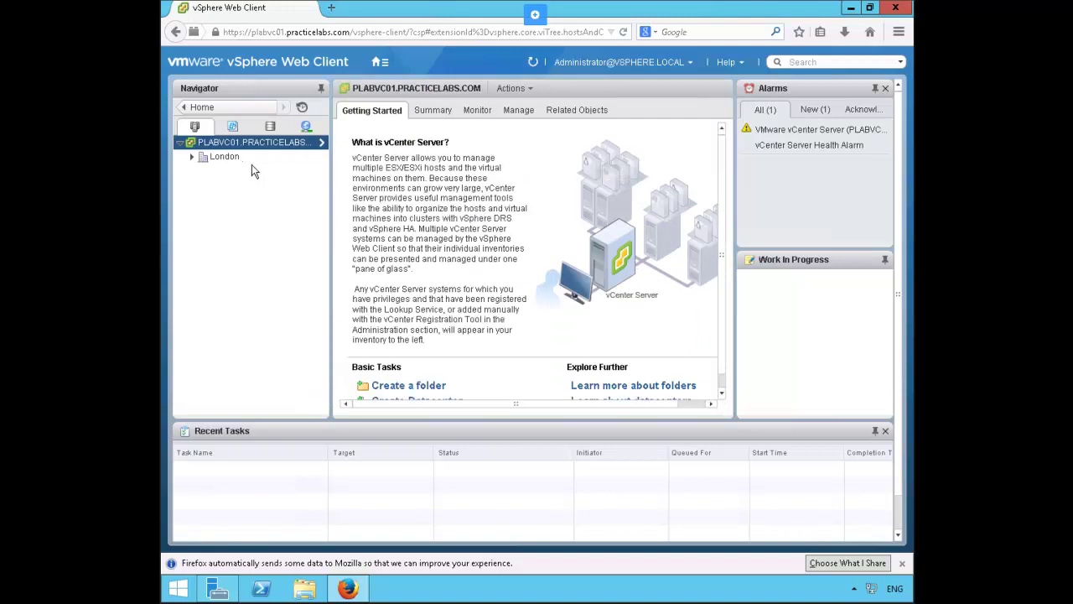
click(193, 157)
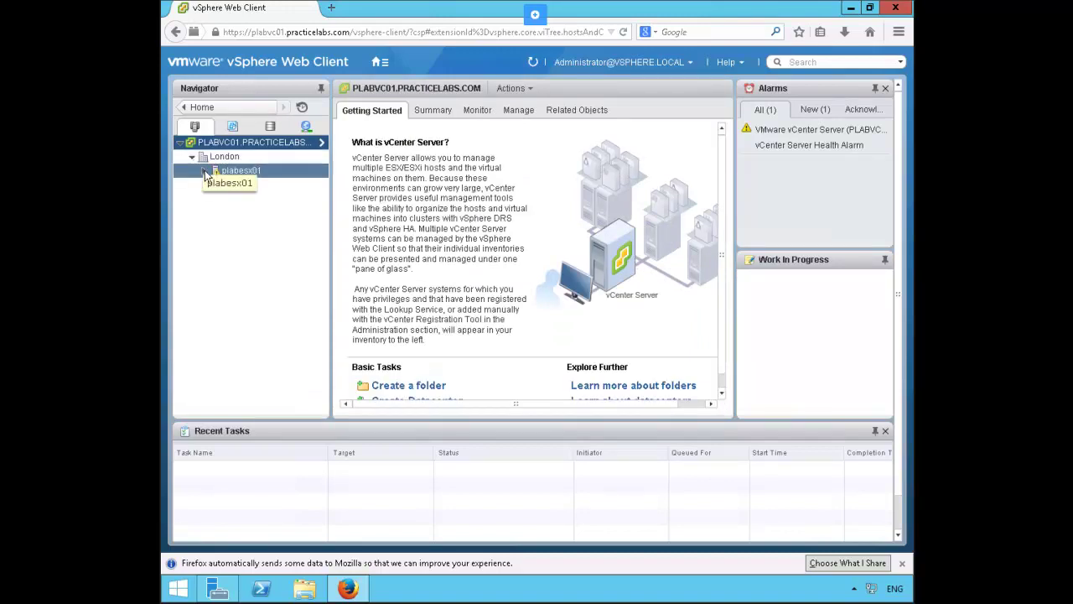
click(205, 170)
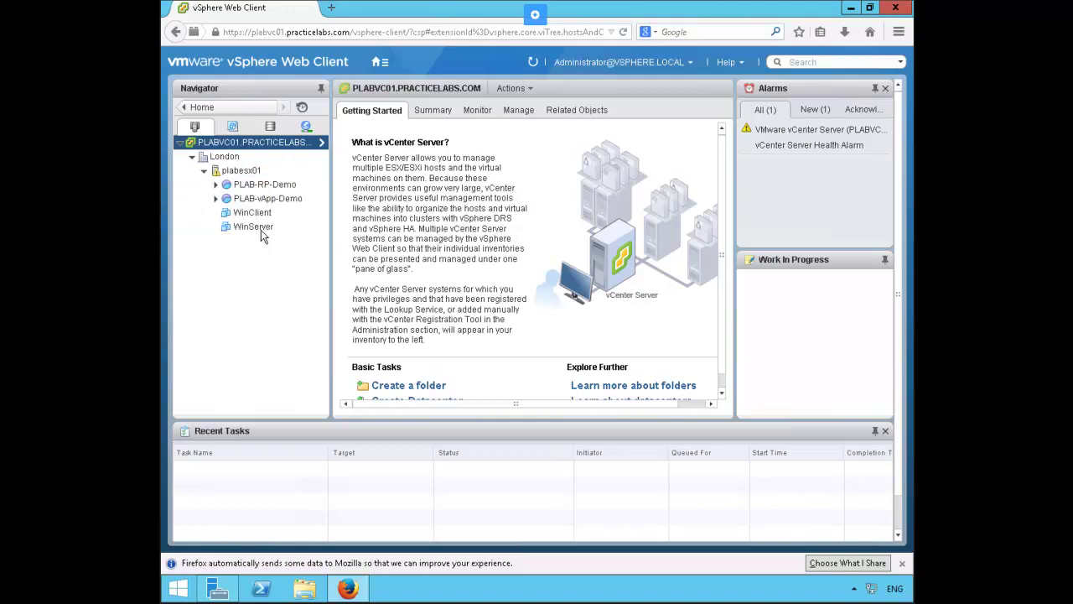
click(261, 229)
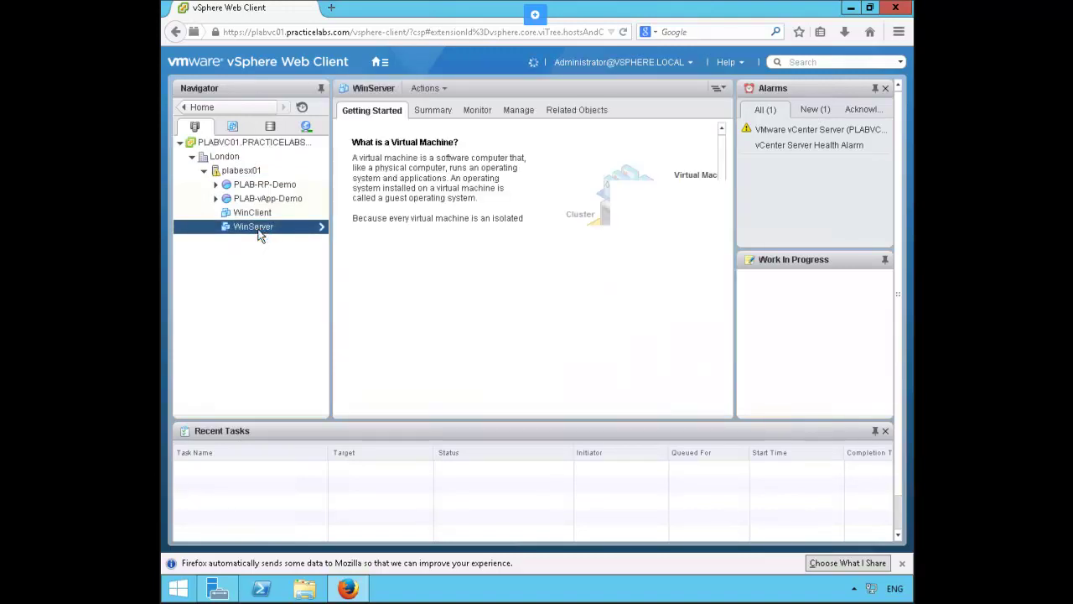
click(446, 114)
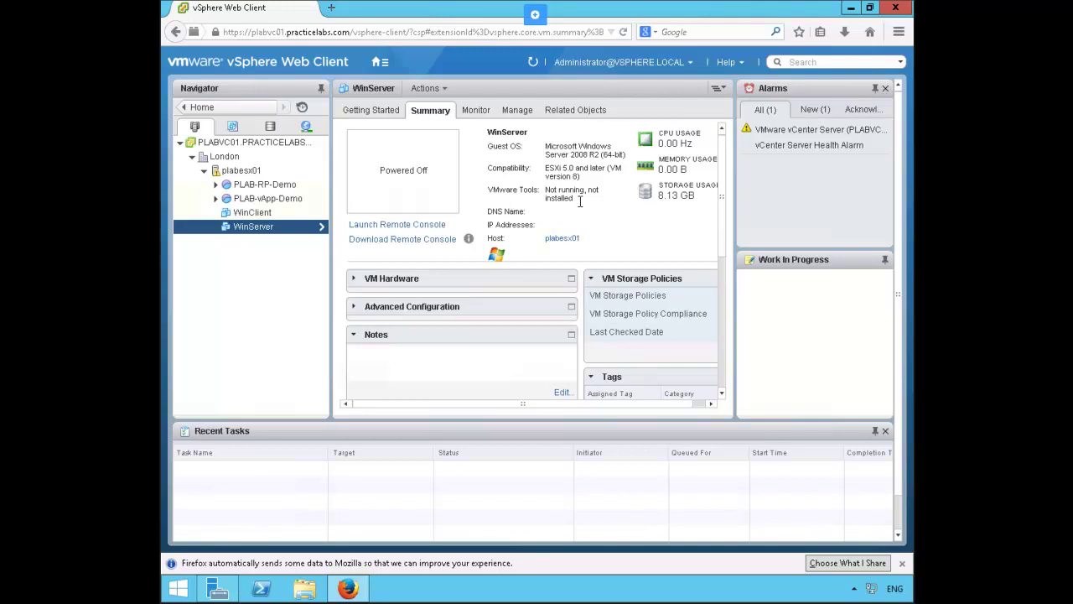
triple_click(544, 191)
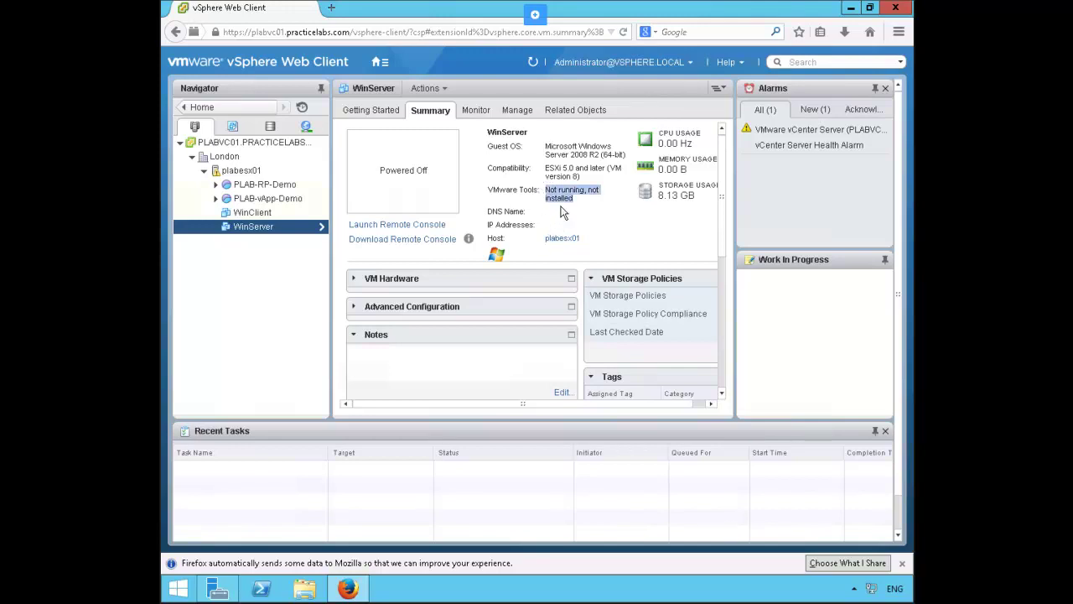
Power on the WinServer virtual machine and answer its moved-or-copied question with "I Copied It".
click(444, 89)
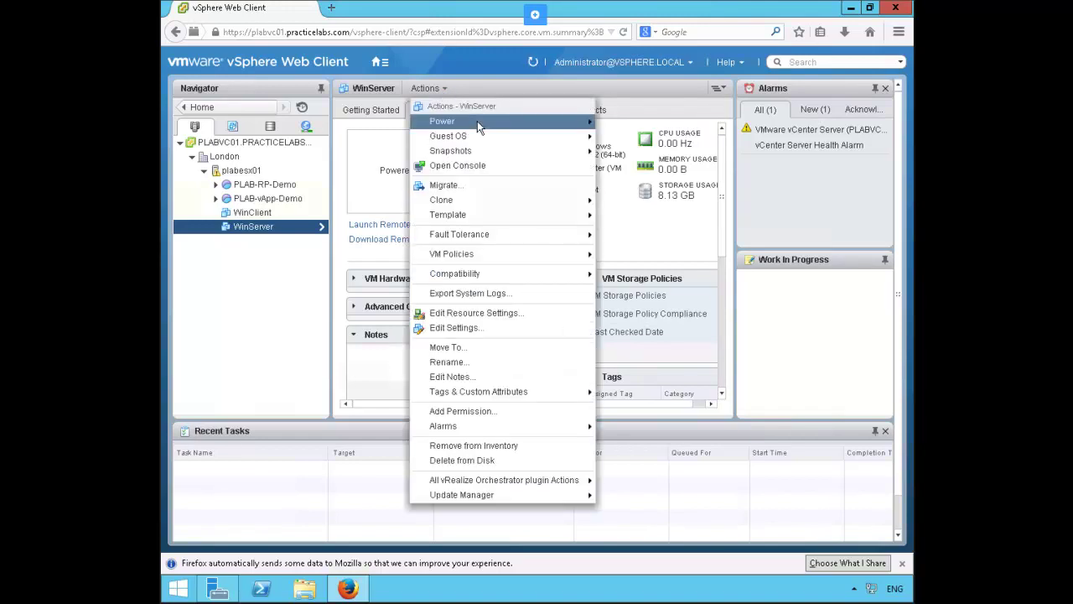
mouse_move(477, 122)
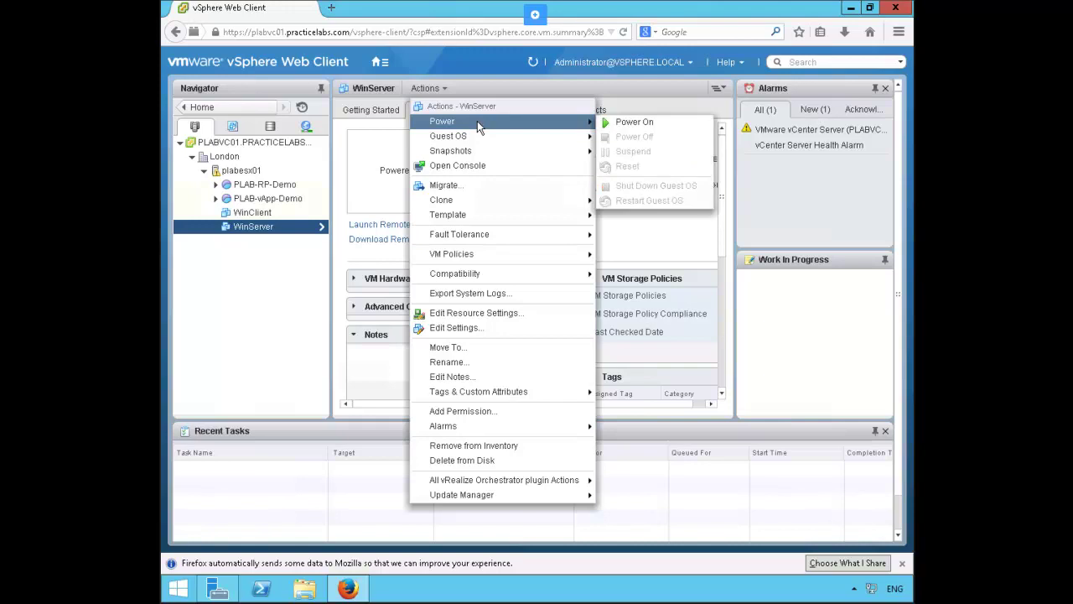
click(627, 121)
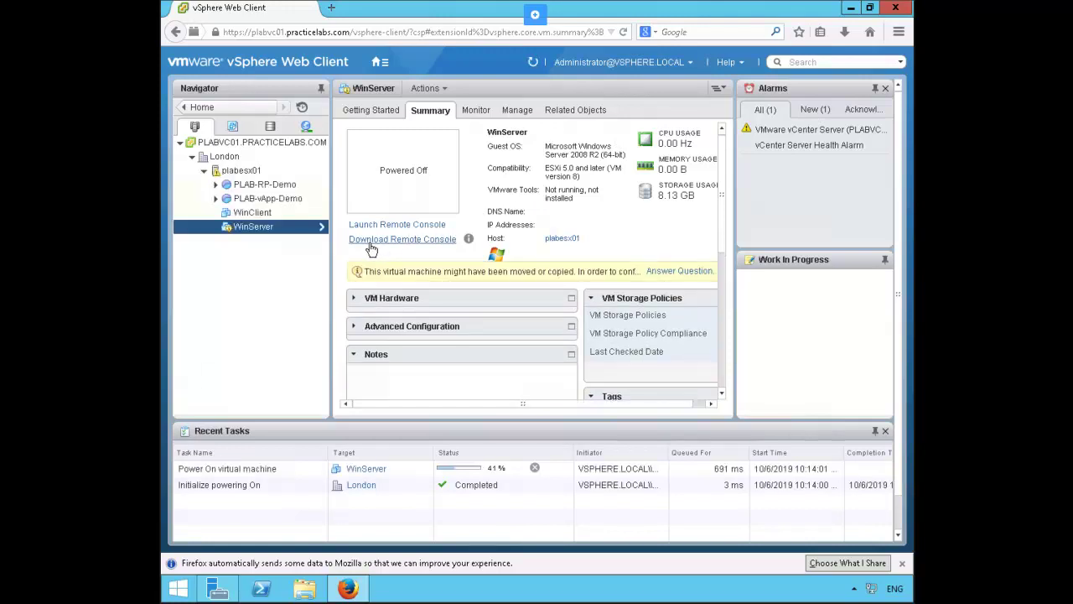
click(701, 273)
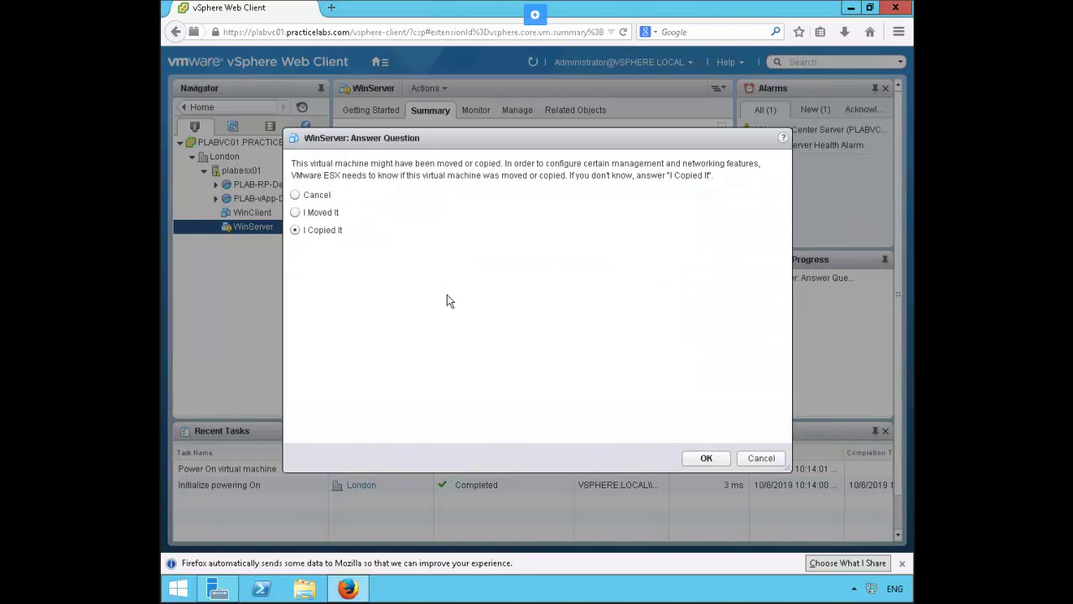
click(706, 458)
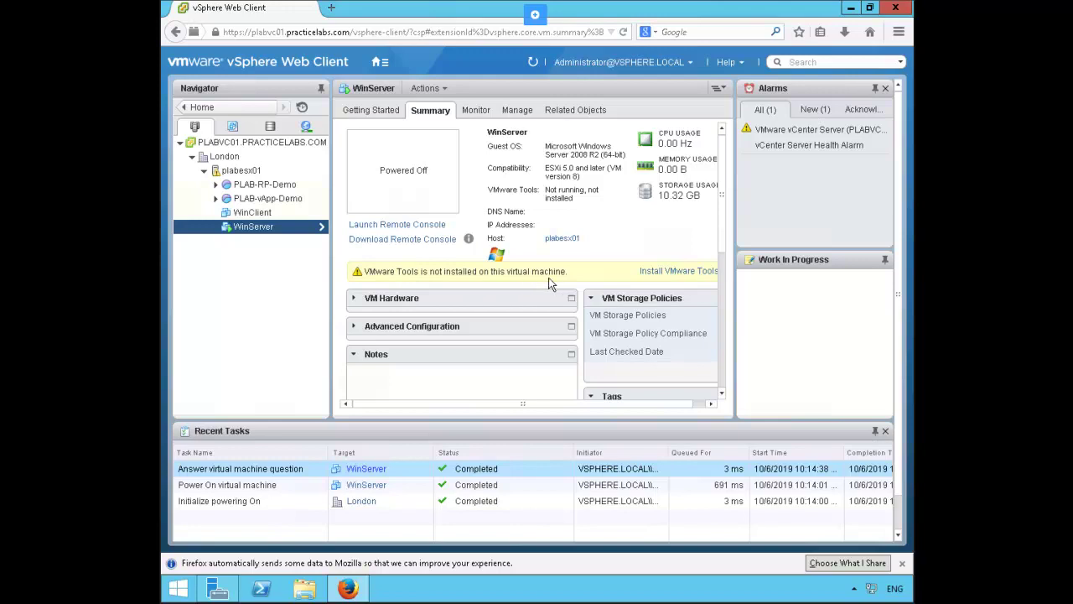
Mount the VMware Tools installer disk image on the WinServer virtual machine.
click(690, 272)
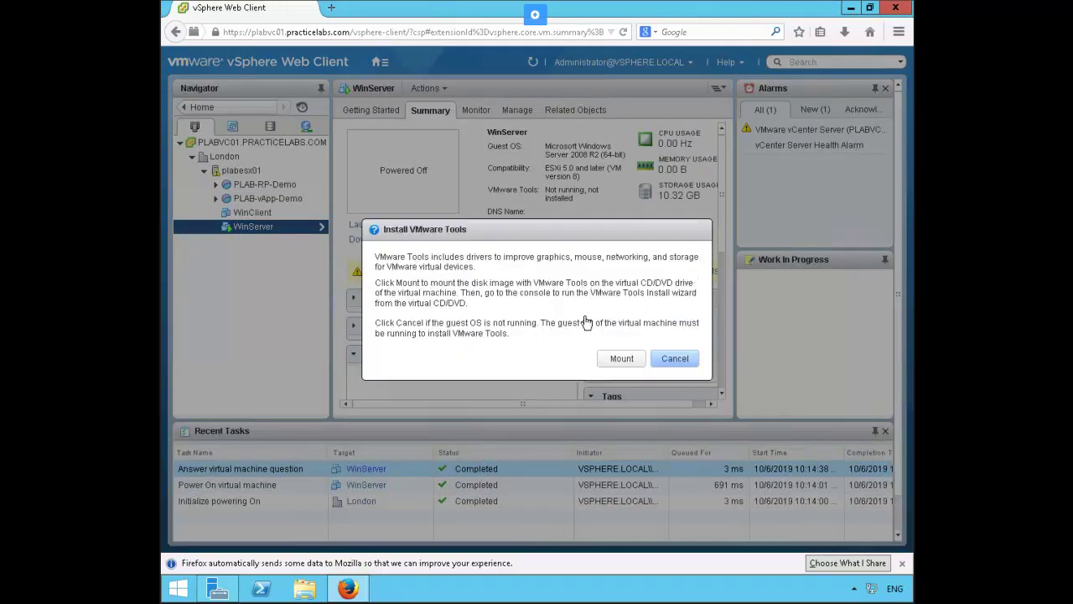
click(620, 359)
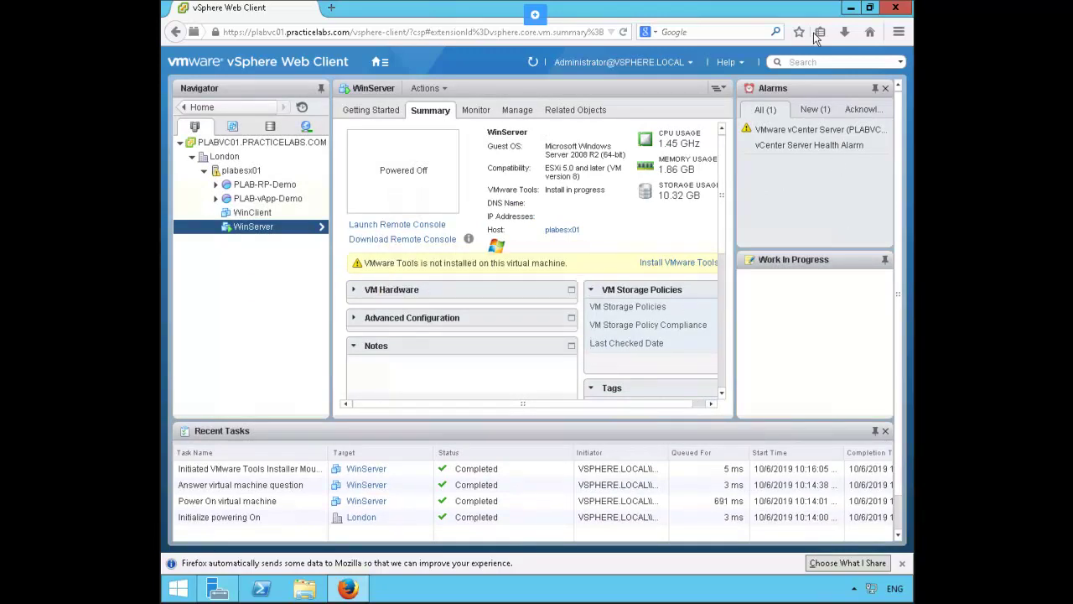
Minimize the browser, open the VMware vSphere Client and log in to PLABVC01 with the filled-in credentials.
click(850, 11)
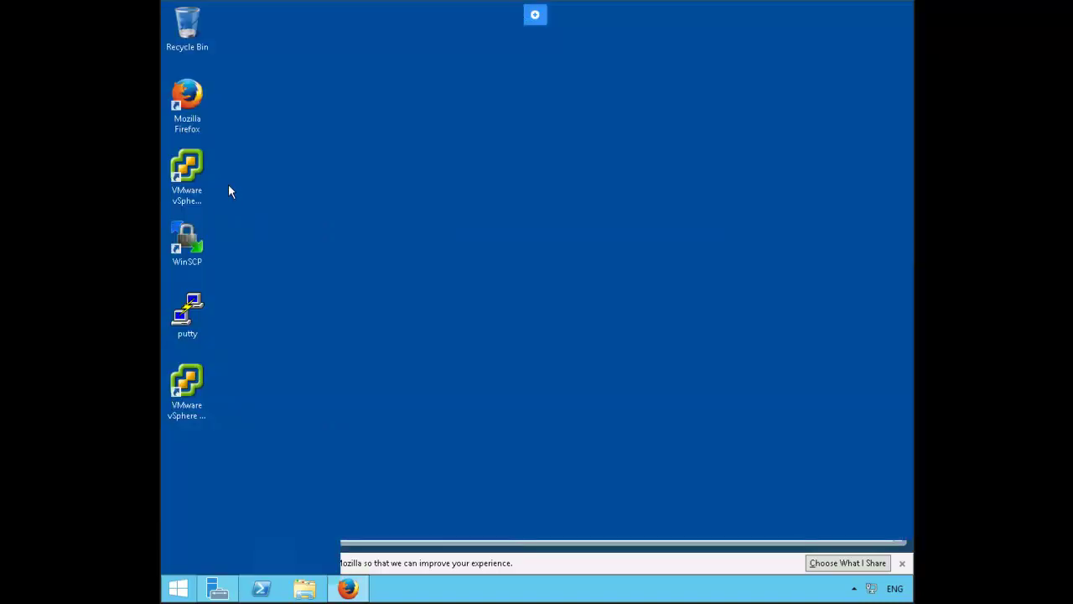
double_click(188, 171)
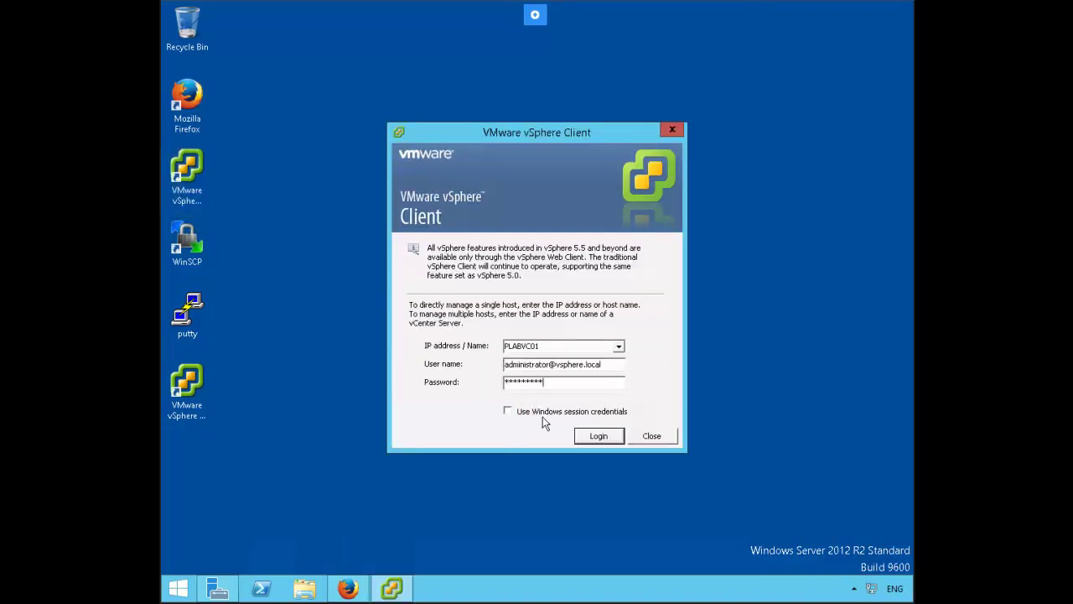
click(589, 436)
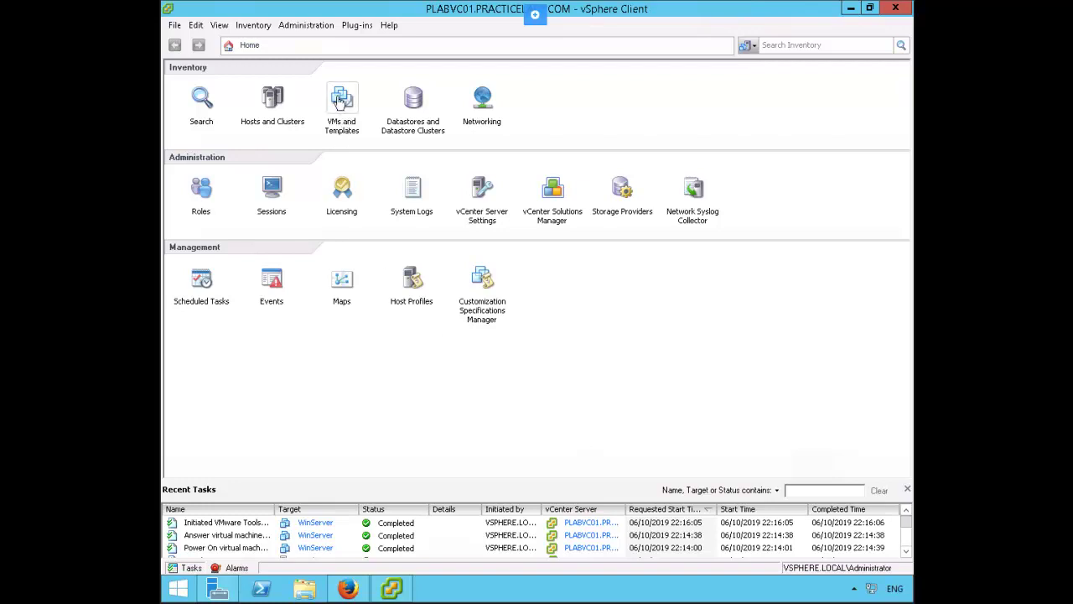
In VMs and Templates, open the console of the WinServer virtual machine from its summary.
click(363, 112)
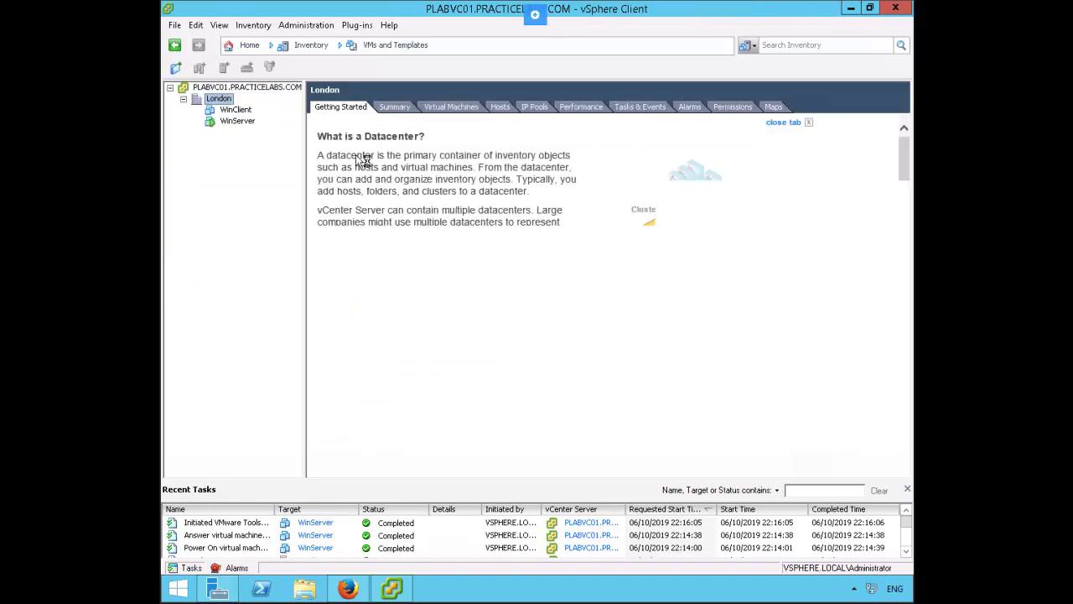
click(231, 122)
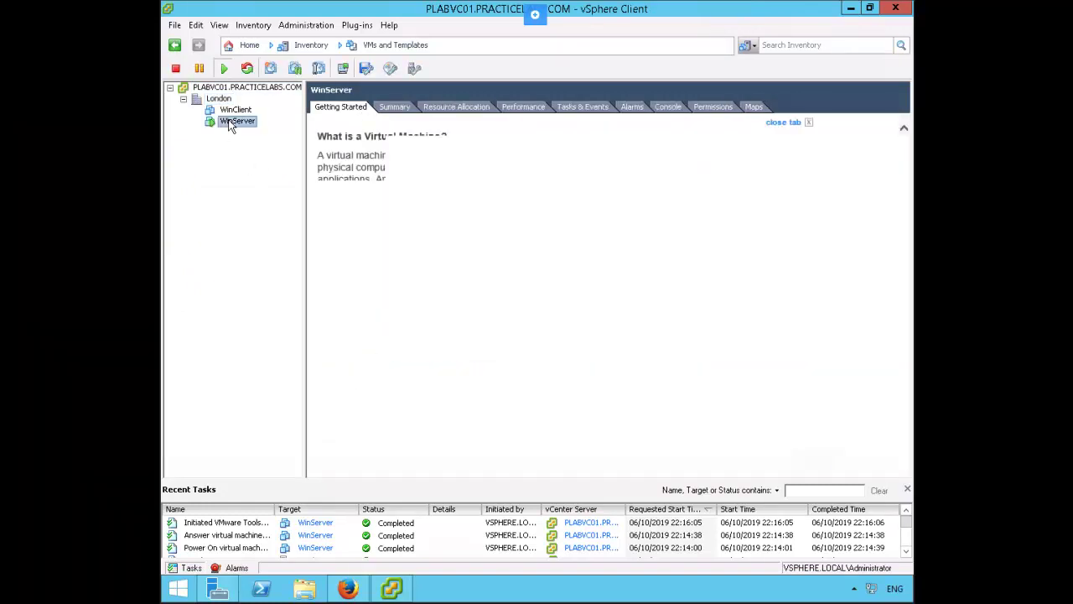
click(395, 108)
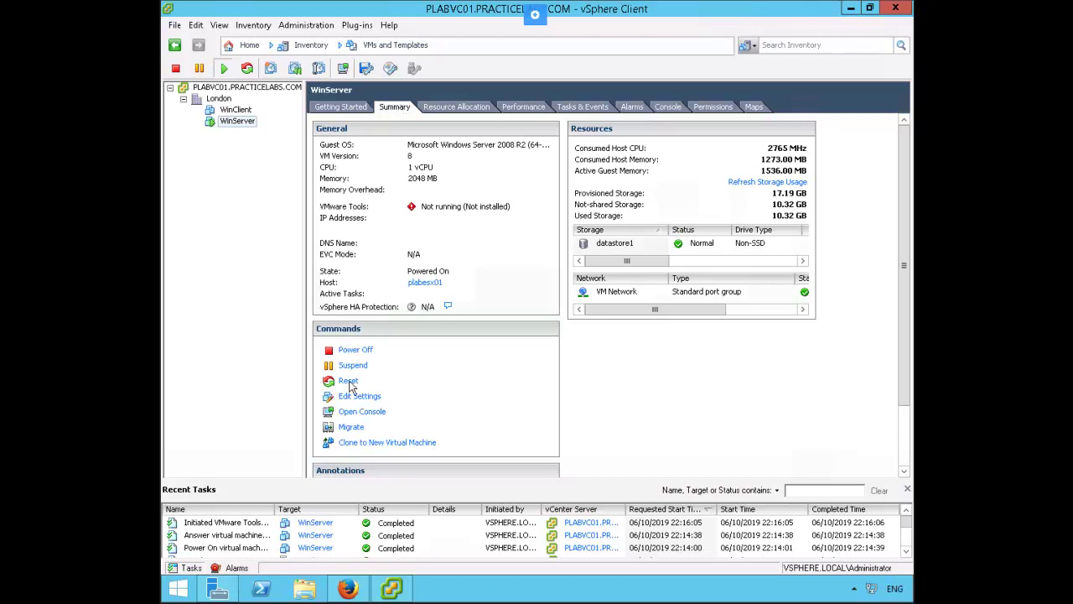
click(372, 416)
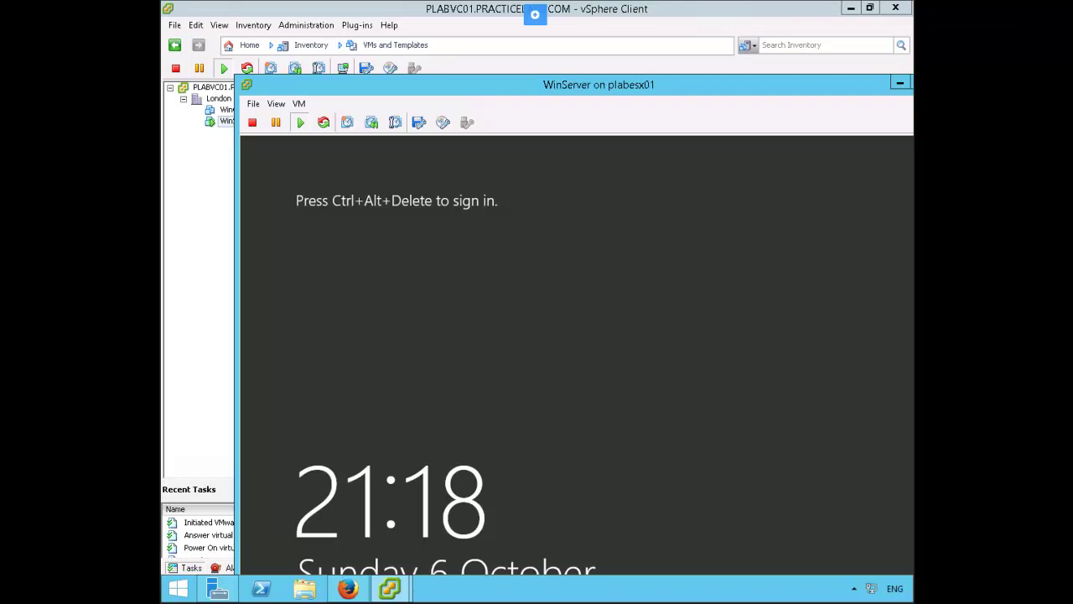
Sign in to the WinServer guest as Administrator by entering the account password, and minimize its Server Manager window.
key(ctrl+alt+Insert)
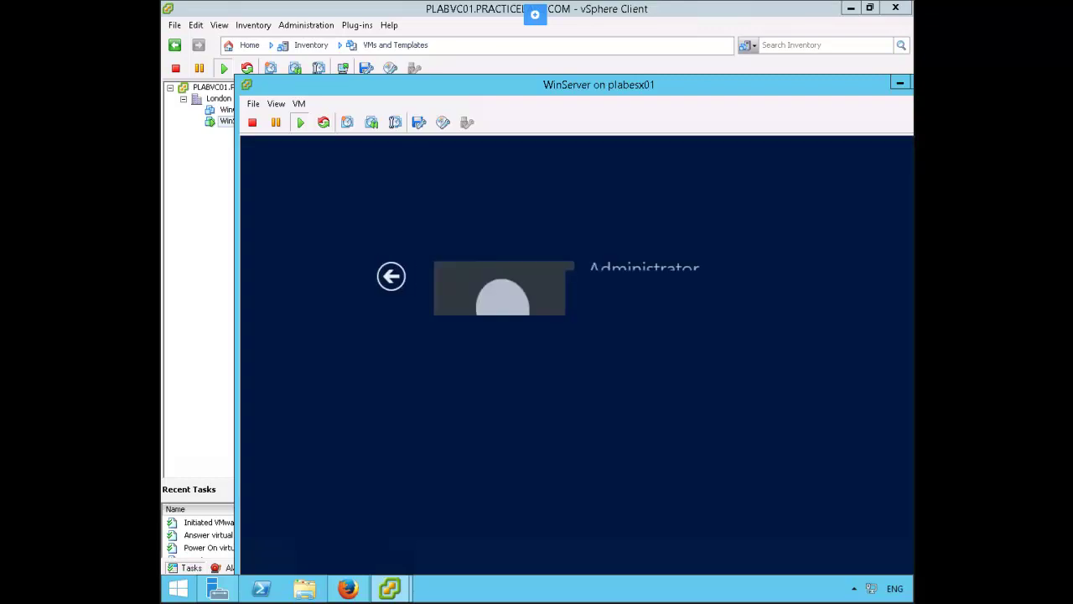
text(*********)
key(Return)
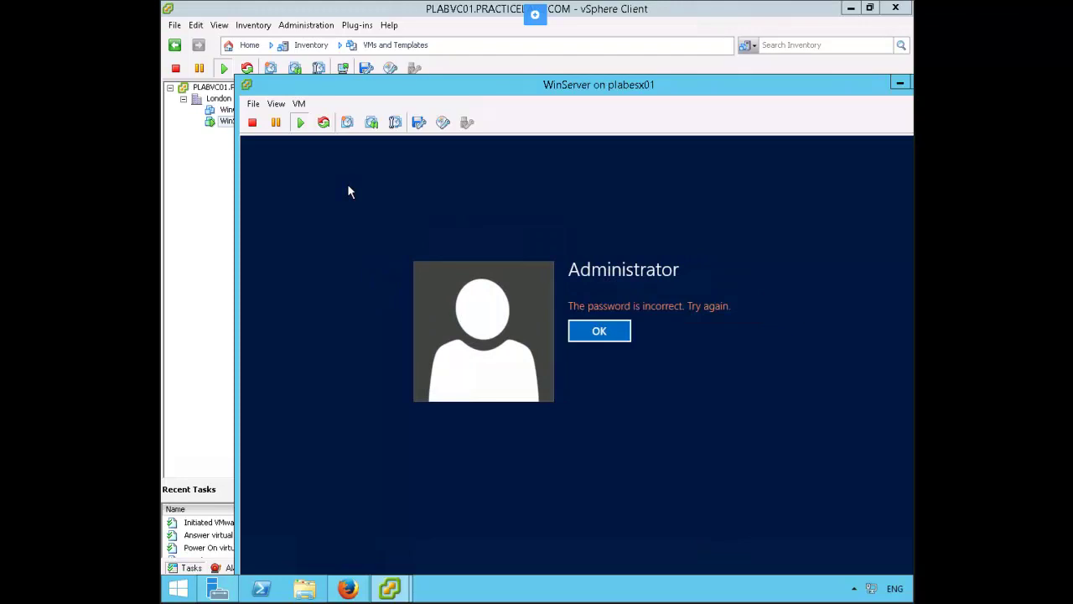
key(Return)
text(********)
key(Return)
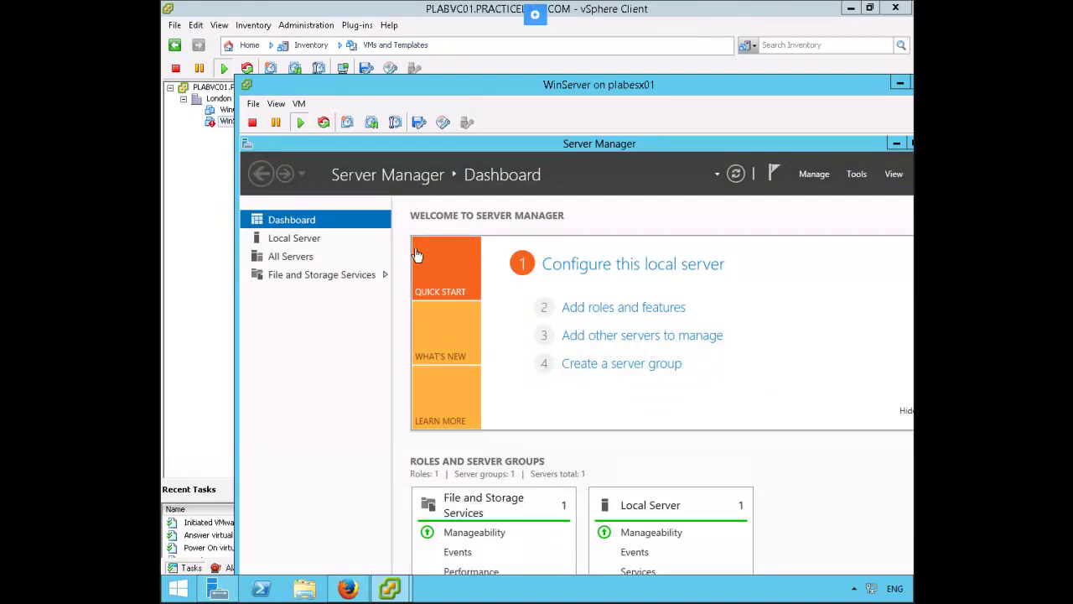
click(895, 144)
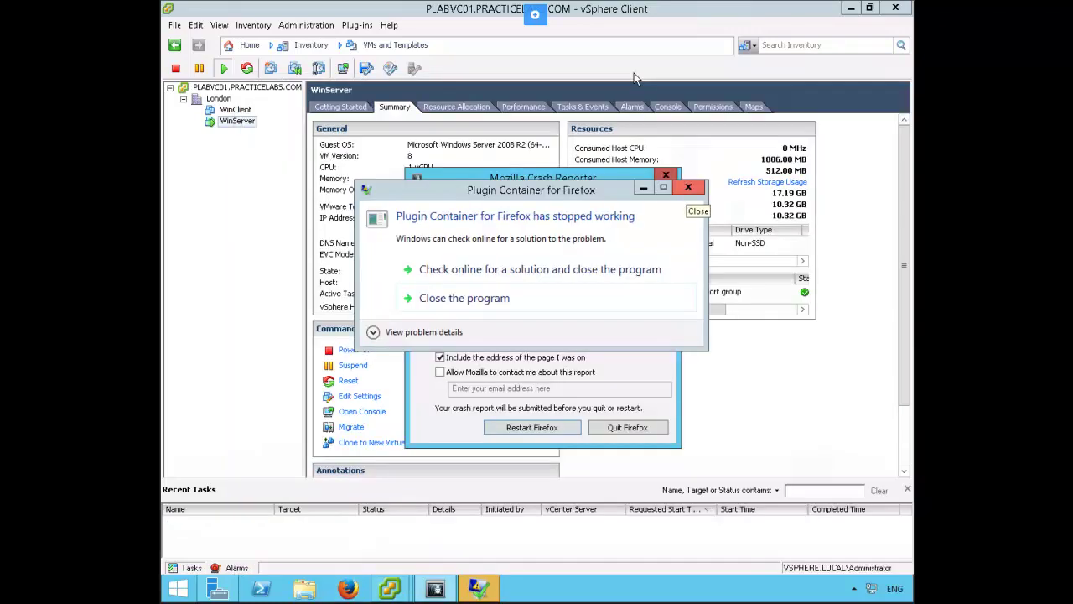
Dismiss the Firefox plugin crash dialog, quit Firefox from the crash reporter, and exit the vSphere Client.
click(686, 188)
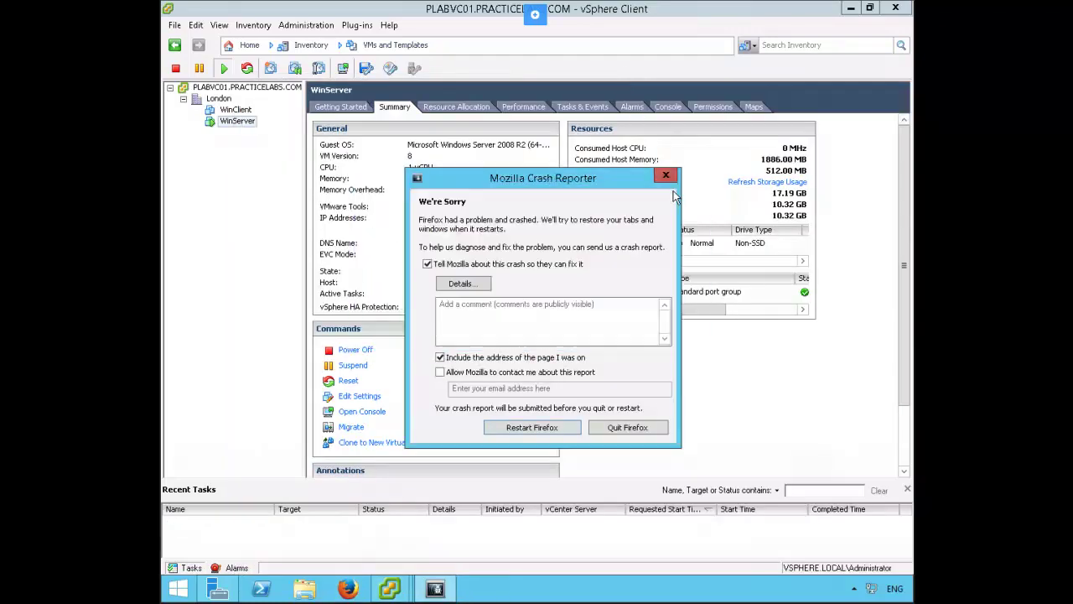
click(608, 430)
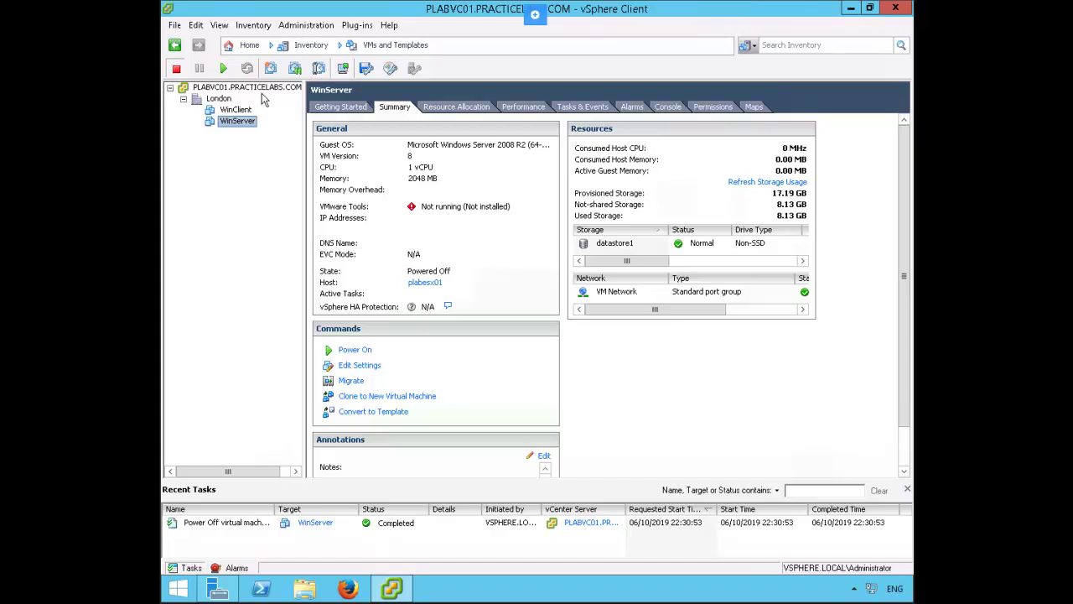
click(176, 26)
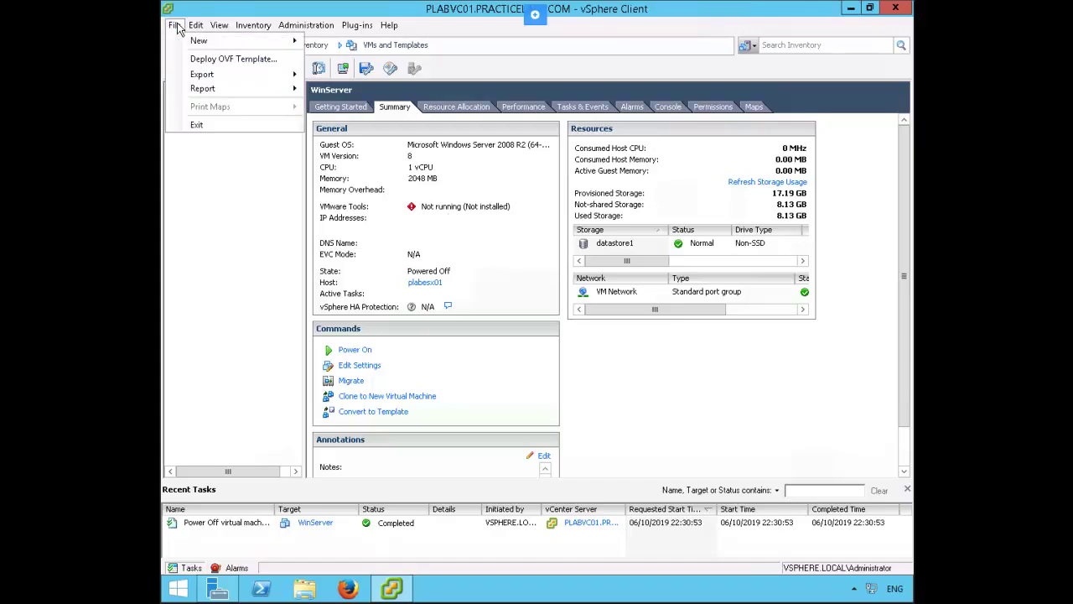
click(201, 125)
Open the vSphere Web Client and expand London and plabesx01 in the Hosts and Clusters inventory.
double_click(198, 394)
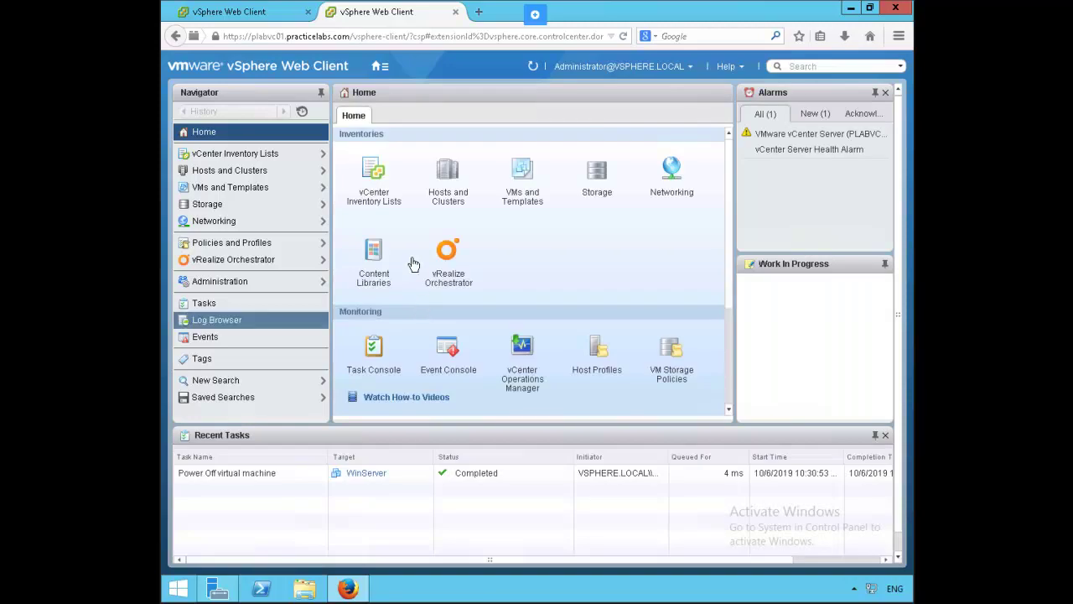
click(229, 170)
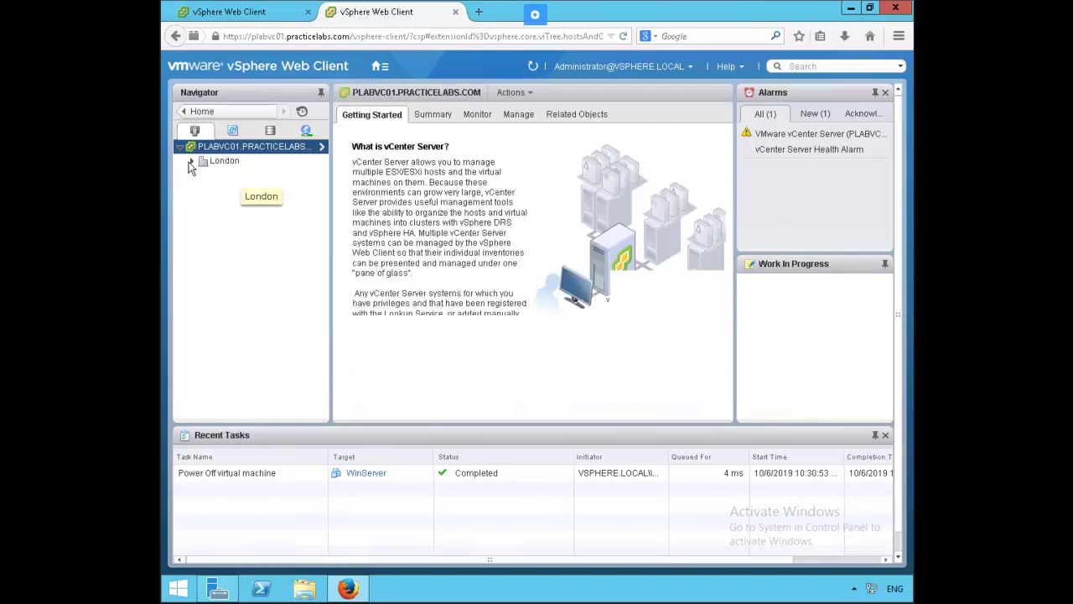
click(192, 161)
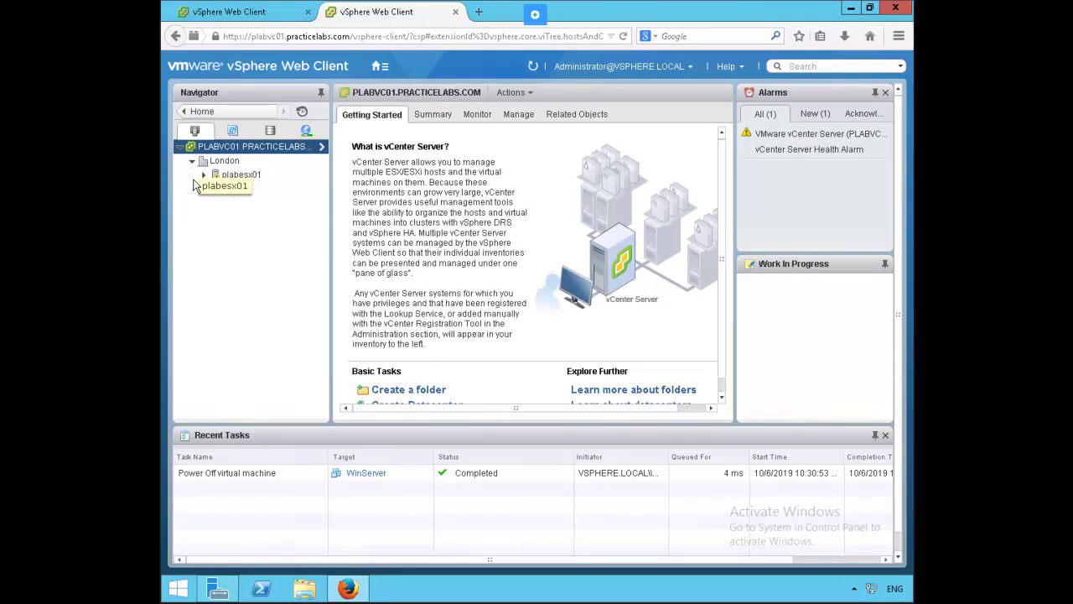
click(203, 176)
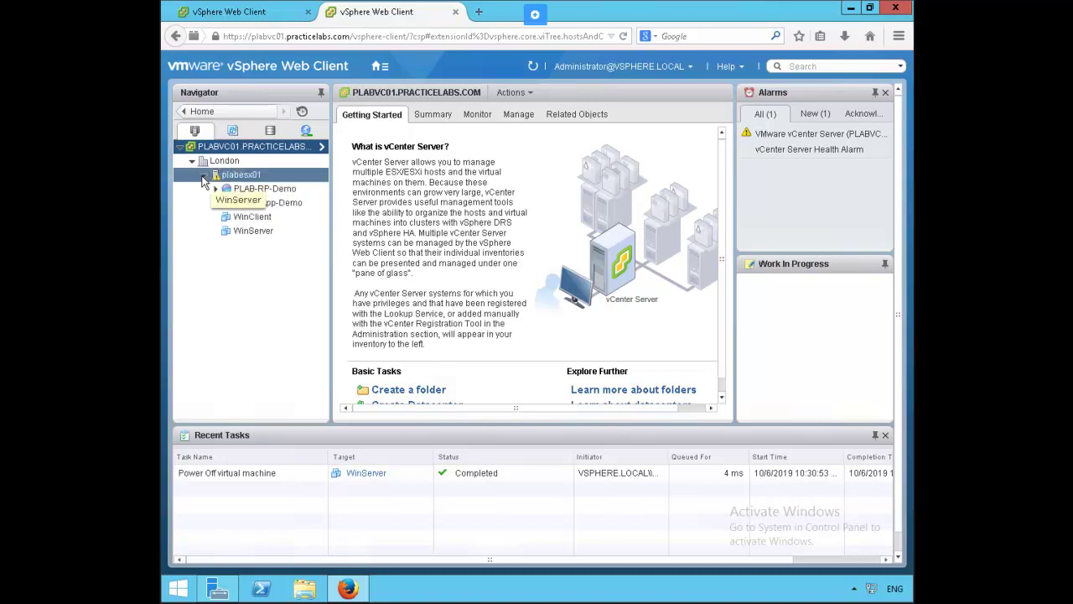
Upgrade the WinServer virtual machine's compatibility to ESXi 6.0 and later, accepting the irreversible change.
right_click(256, 236)
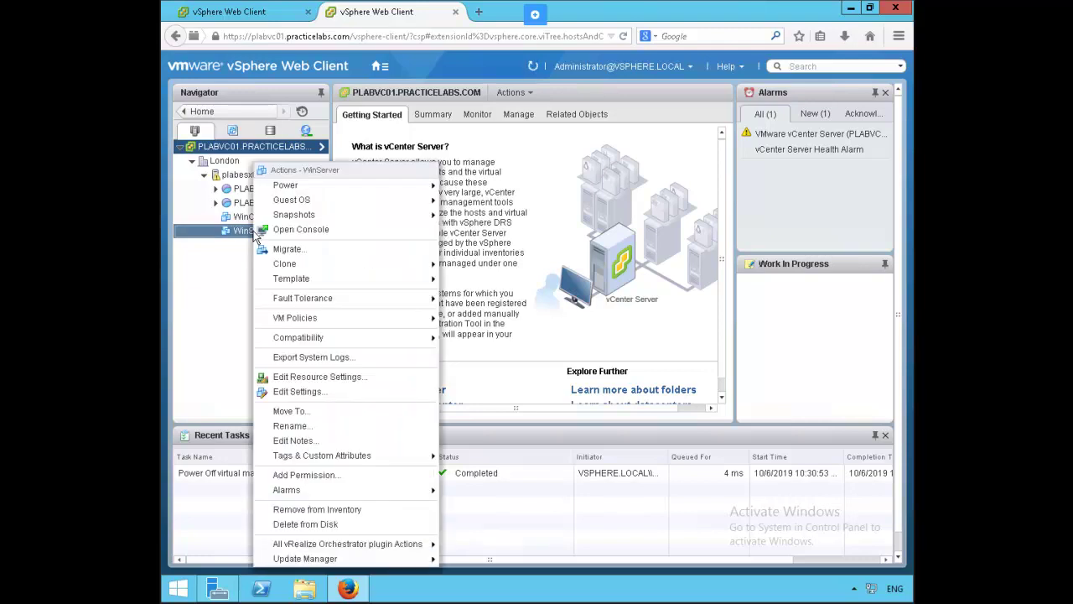
mouse_move(352, 338)
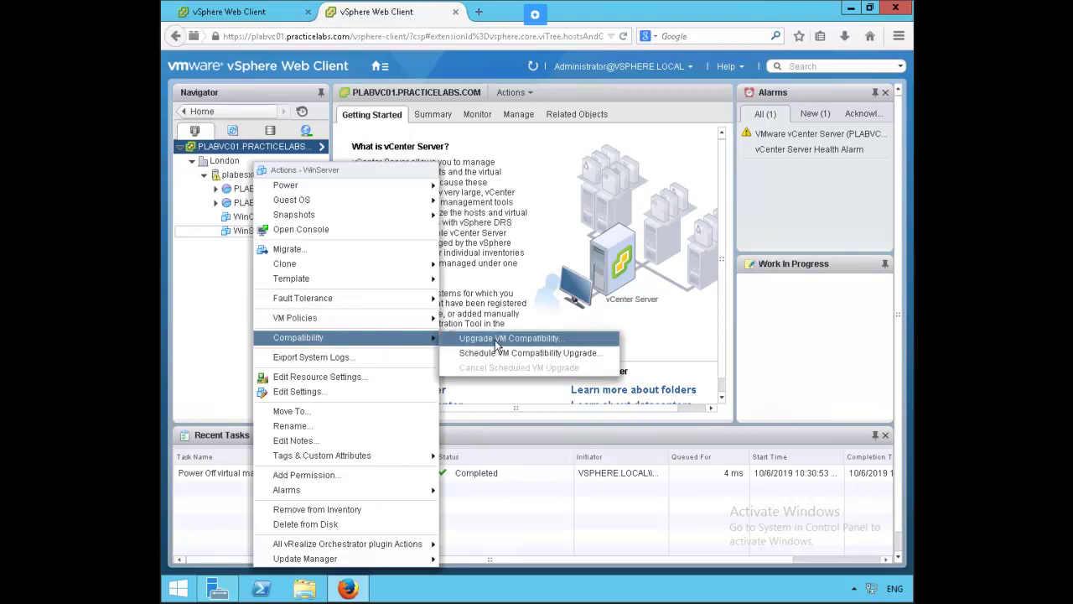
click(568, 338)
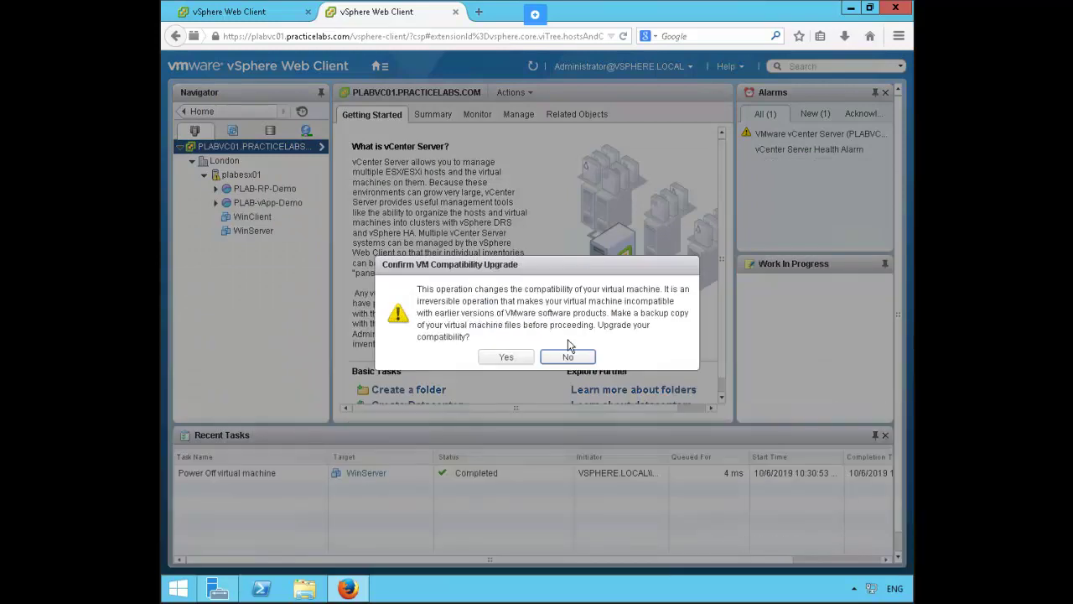
click(509, 356)
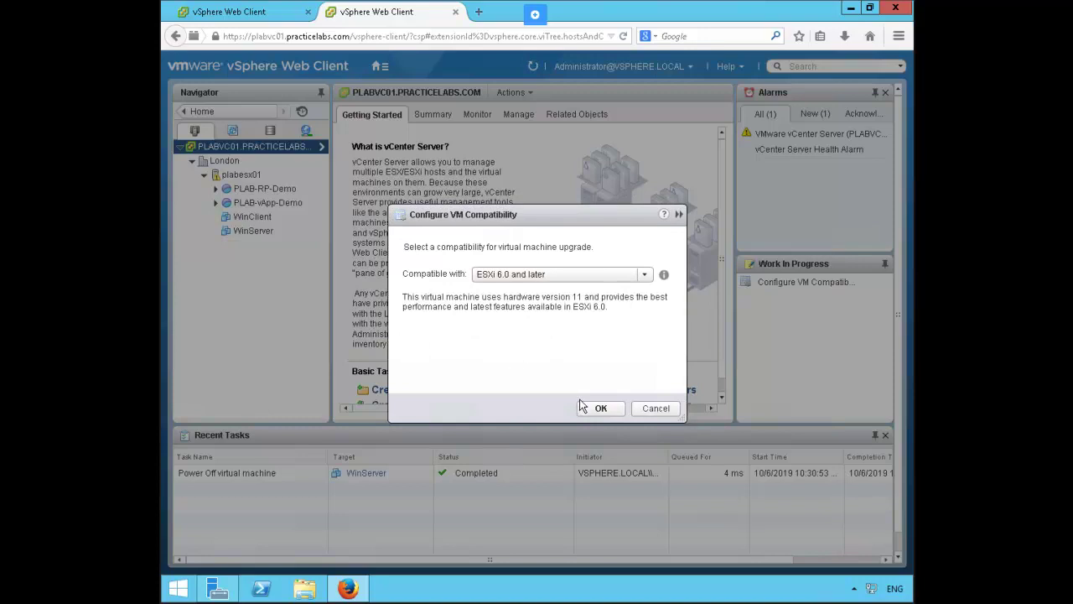
click(600, 408)
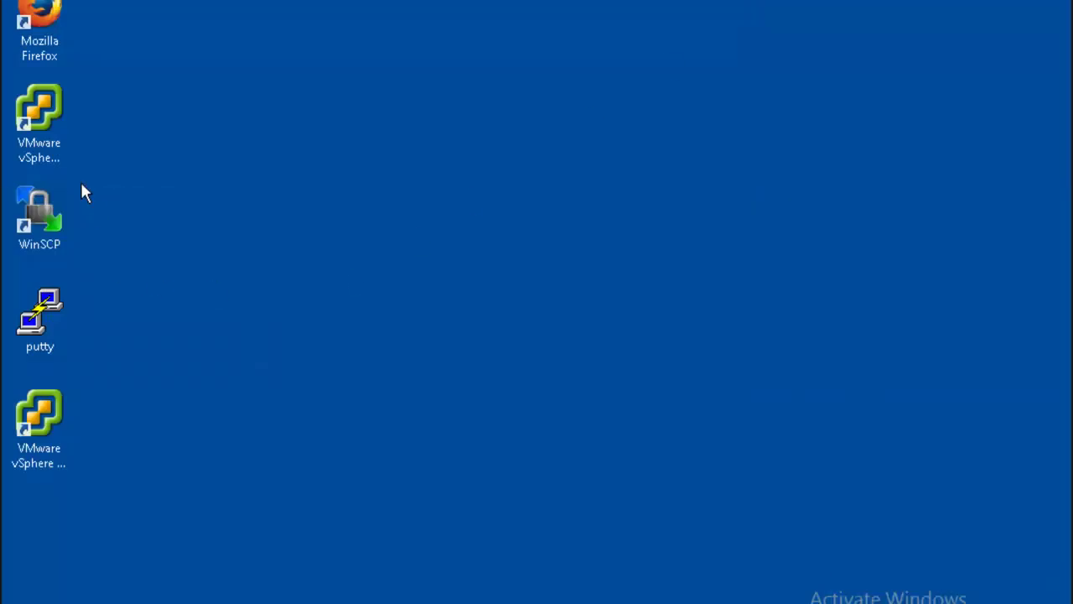
Open the VMware vSphere Client from the desktop and choose PLABESX03 as the host to connect to.
click(41, 122)
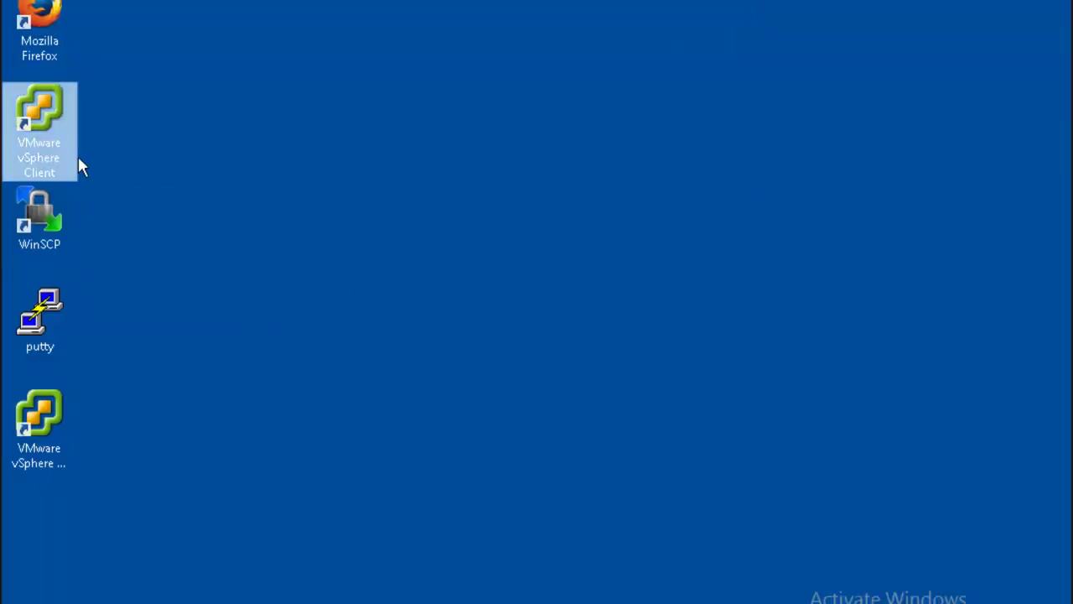
double_click(44, 109)
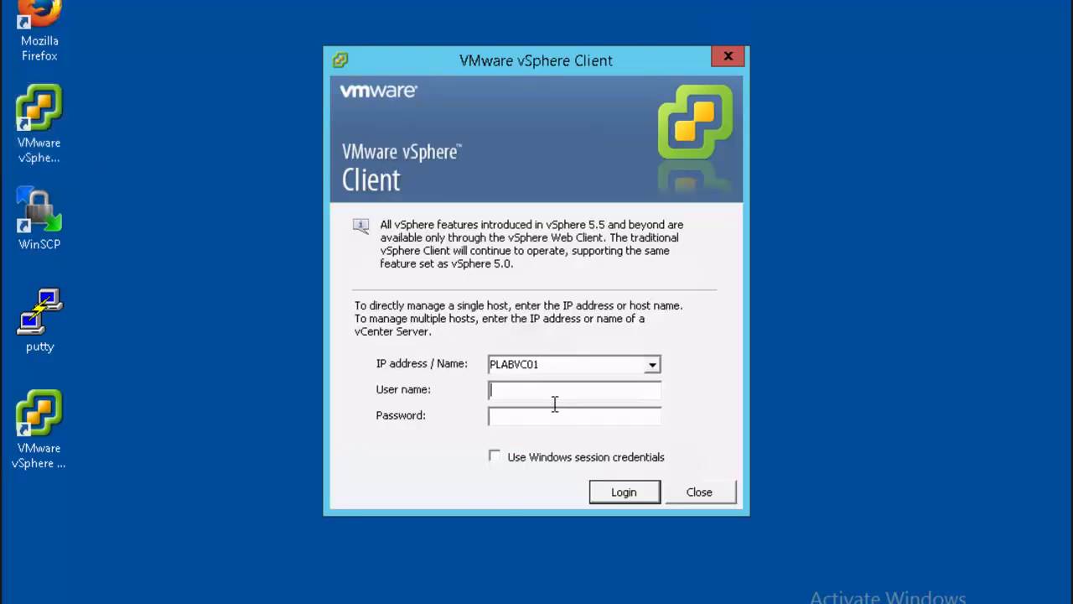
key(shift+Tab)
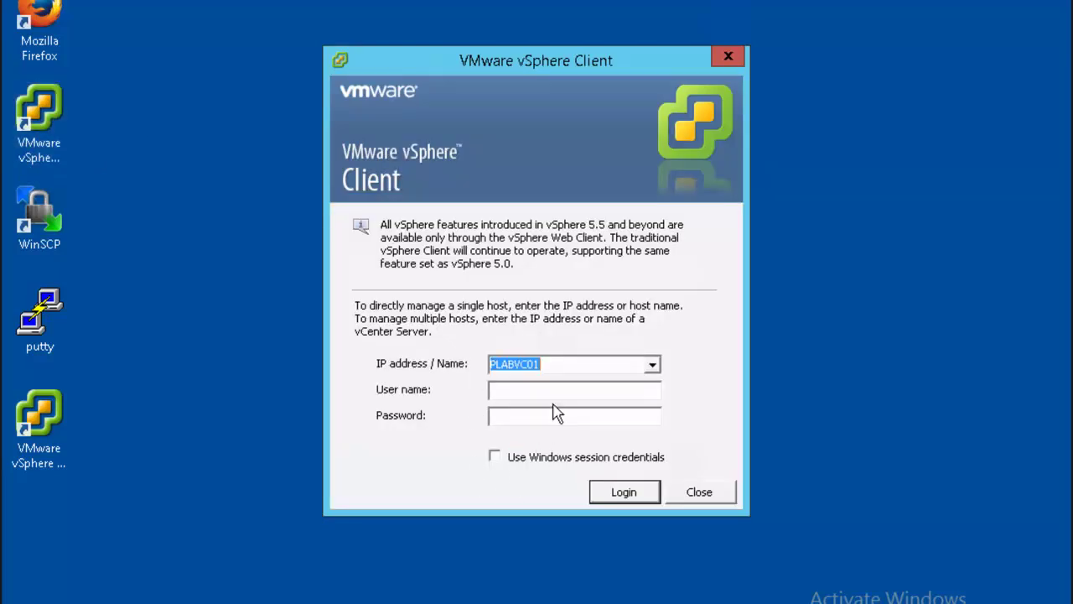
click(651, 364)
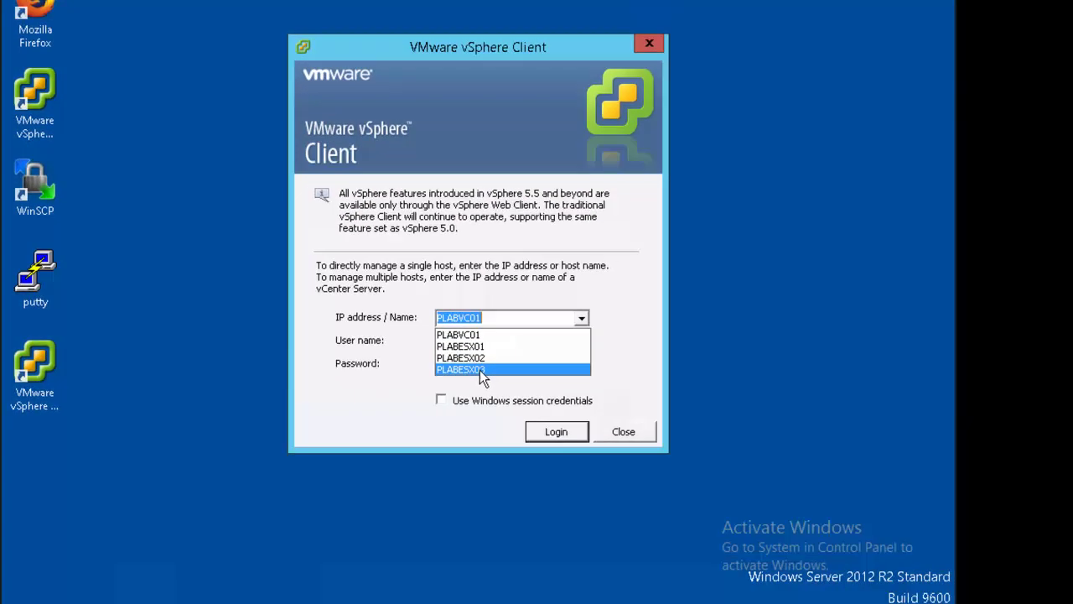
click(480, 369)
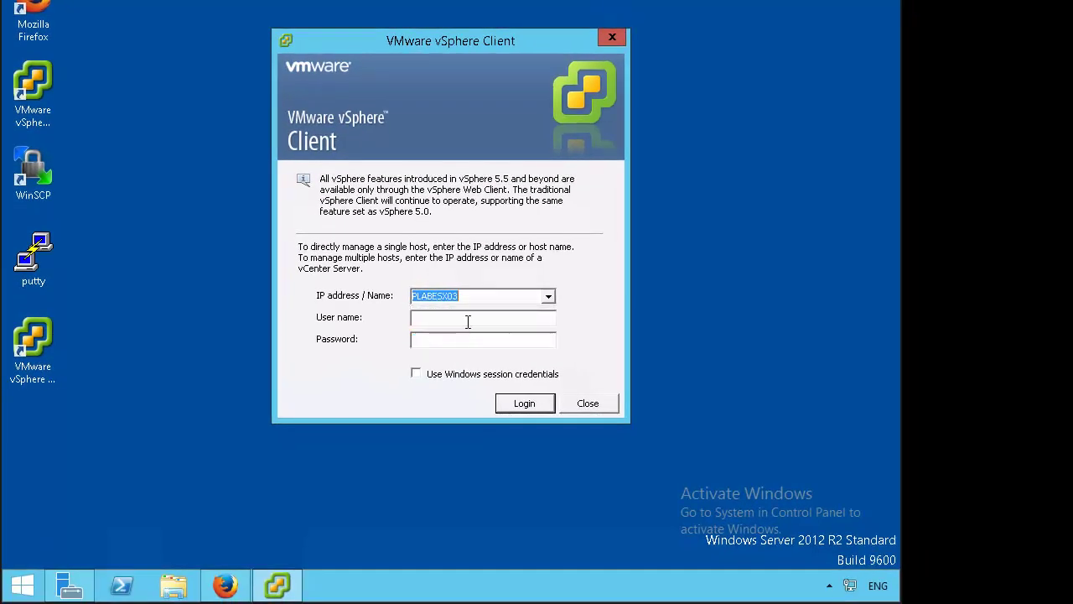
Log in as root with the account password, ignore the certificate warning and run the required client support installer.
click(468, 319)
key(Tab)
text(********)
key(Return)
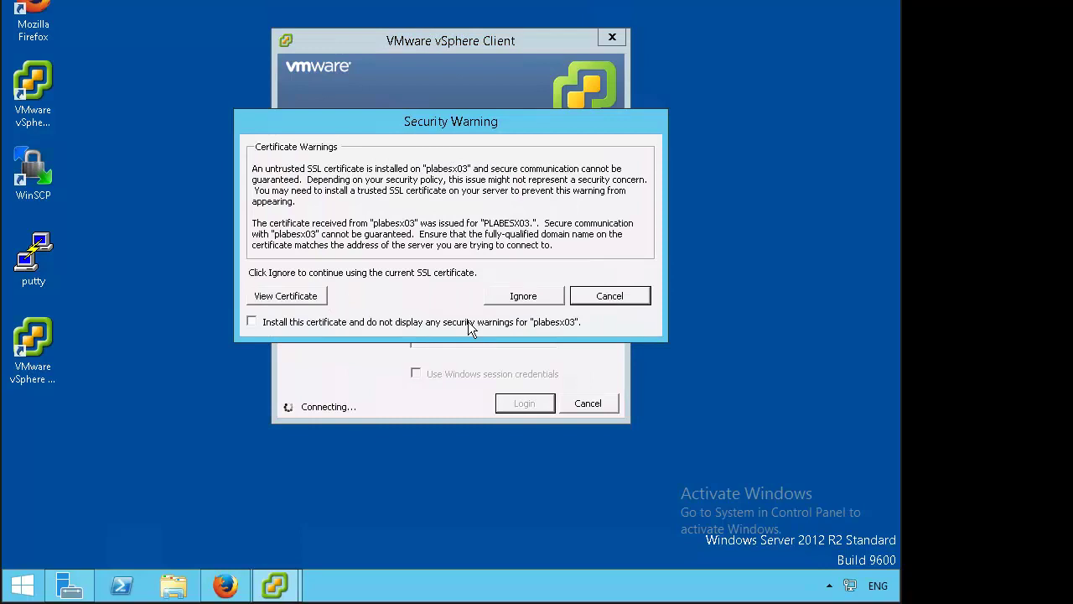
click(520, 297)
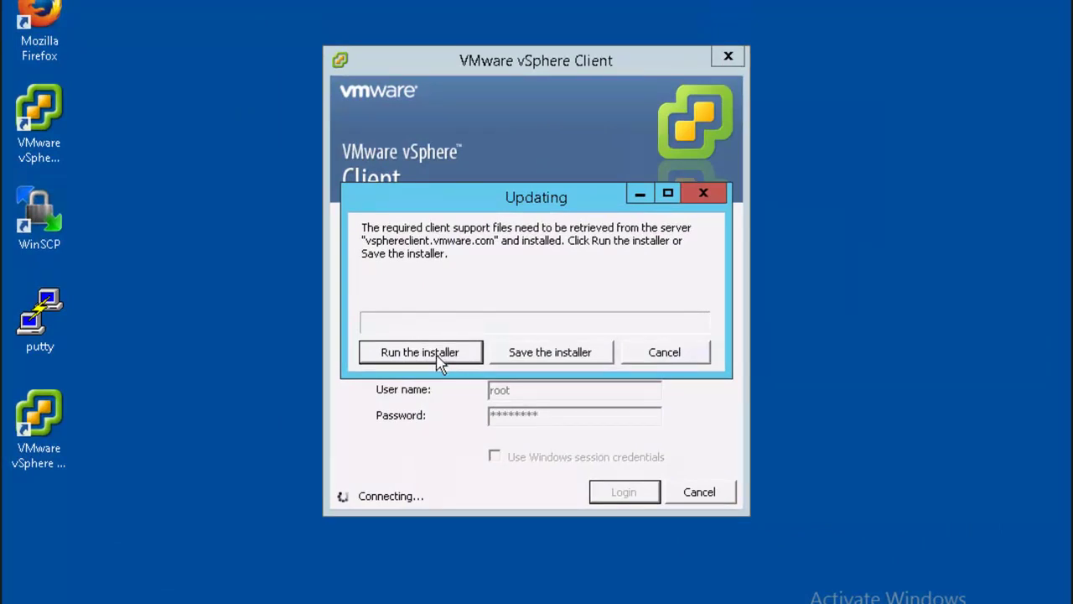
click(439, 358)
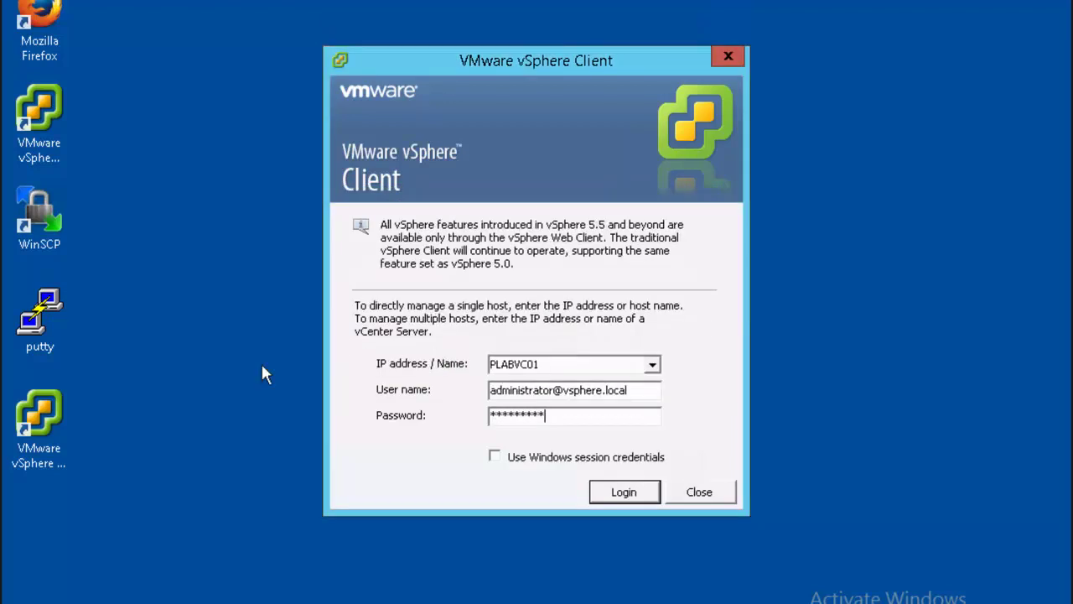
Log in to PLABVC01 with the vSphere administrator account, re-entering its password after the first attempt.
click(616, 501)
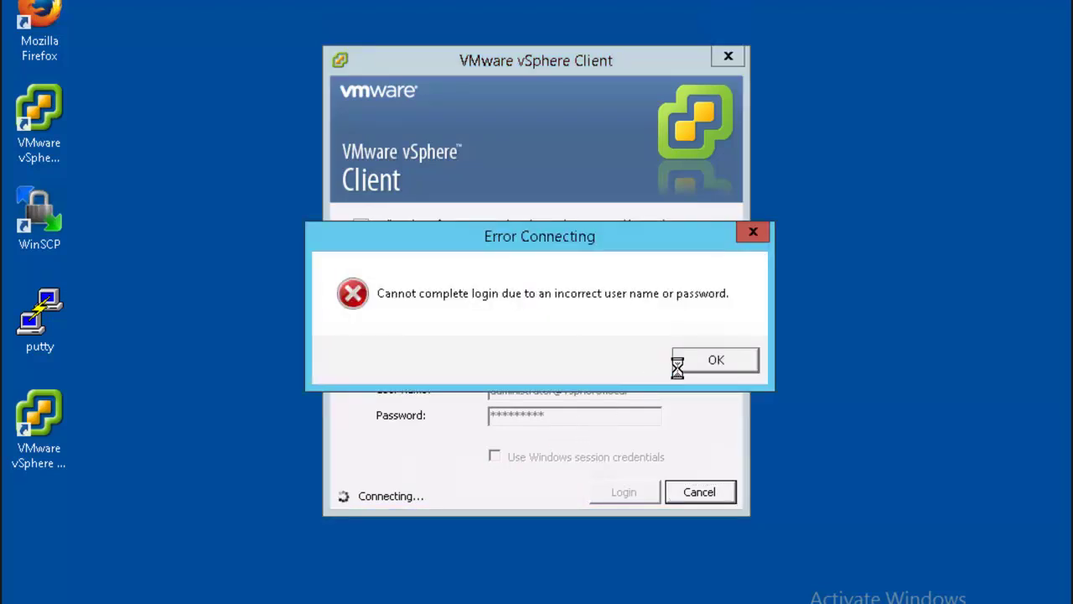
click(719, 365)
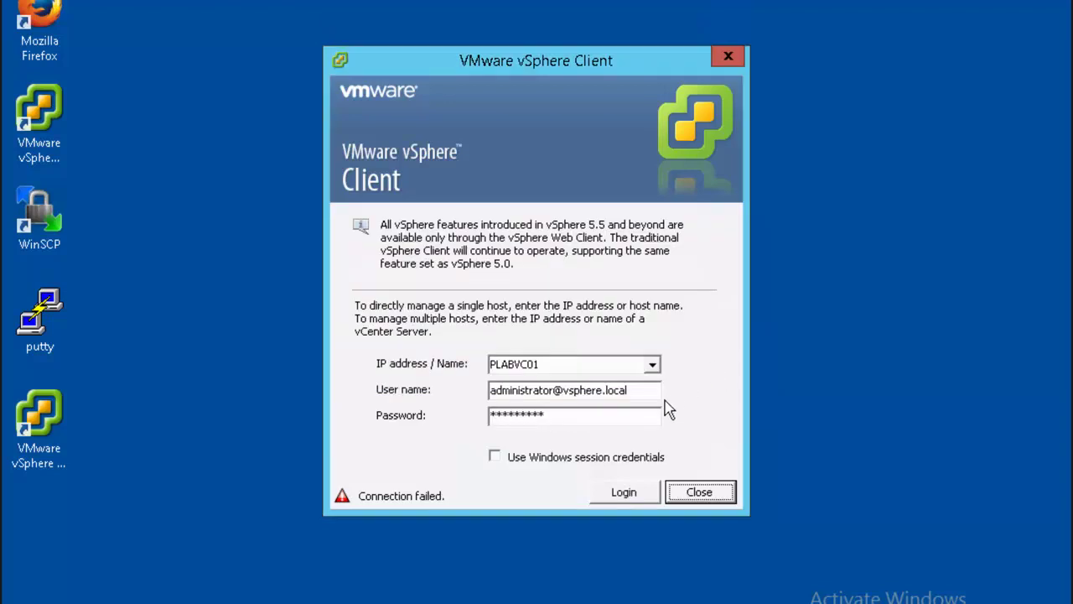
click(580, 414)
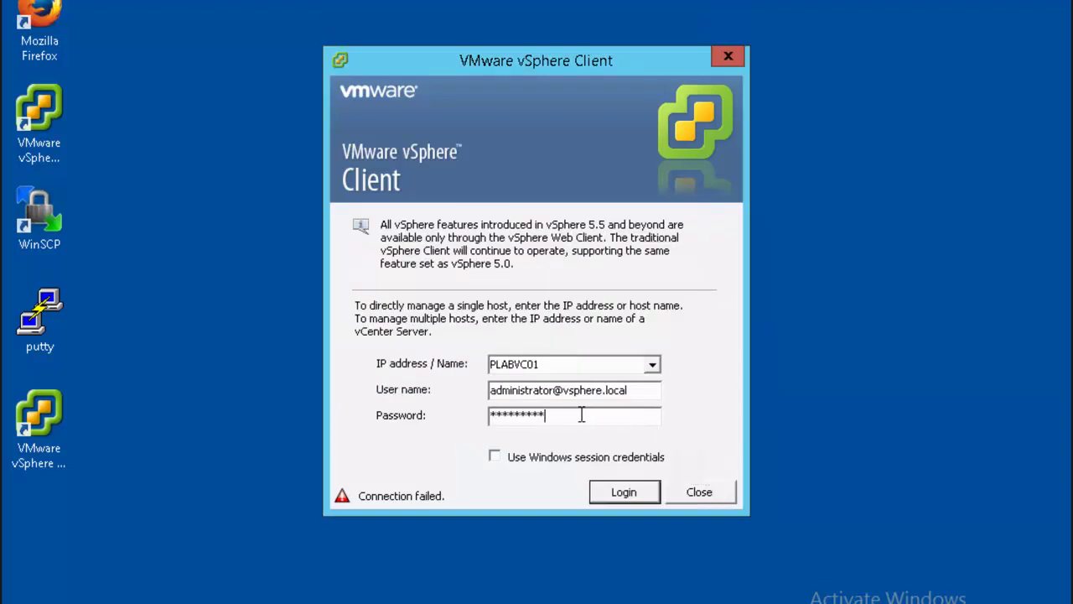
key(Return)
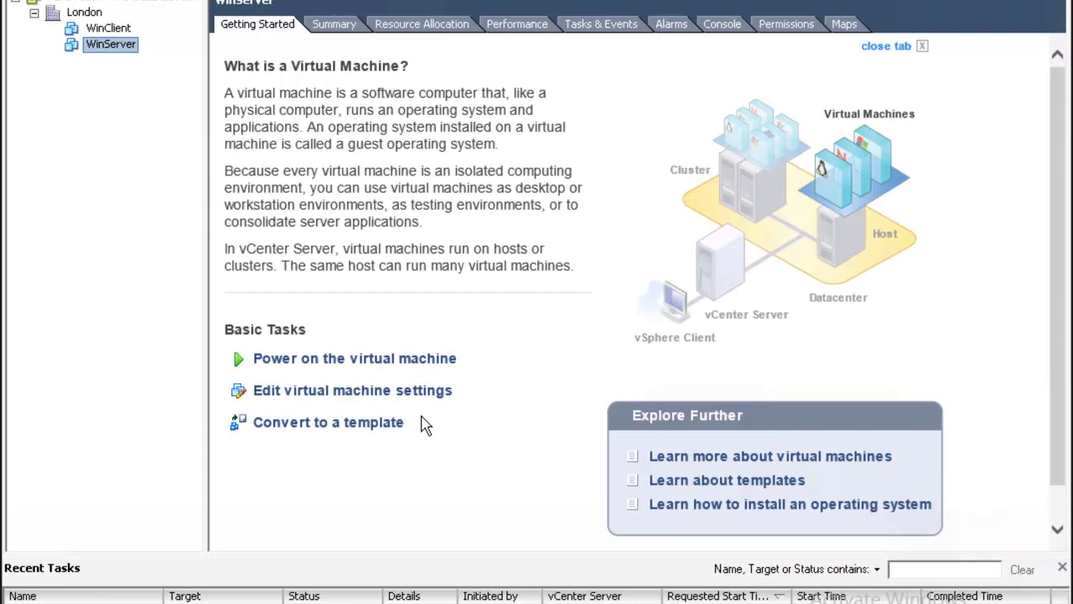
Switch from the VMs and Templates inventory to Hosts and Clusters.
click(77, 16)
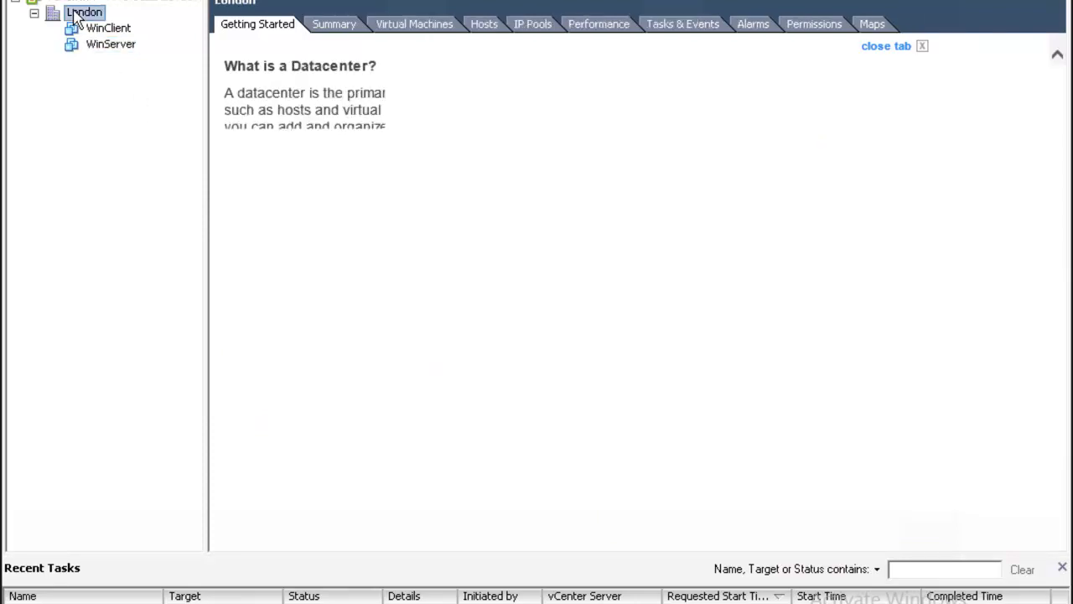
right_click(77, 17)
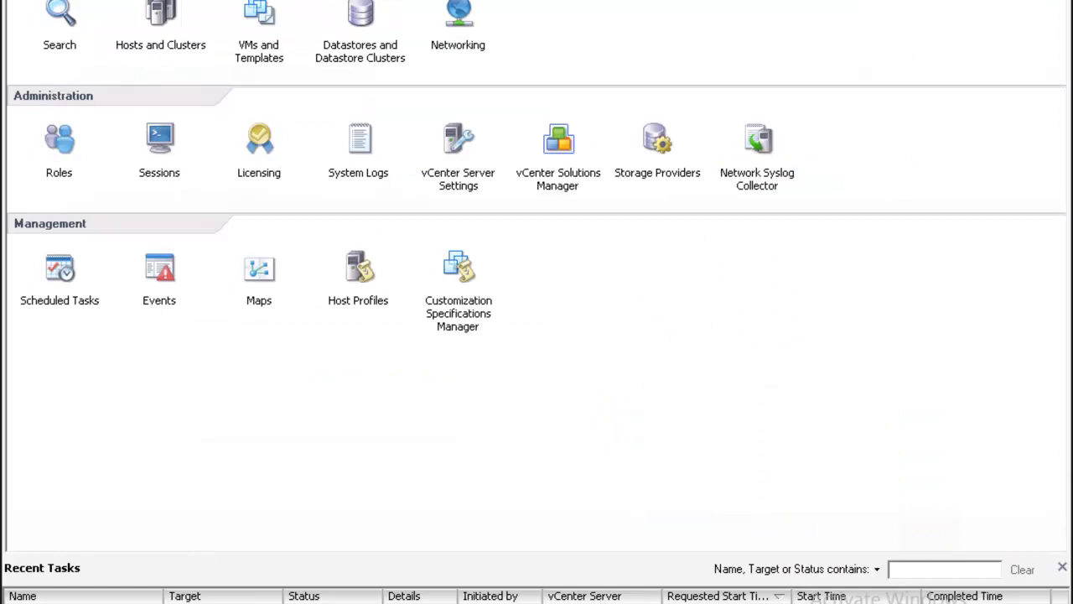
click(158, 17)
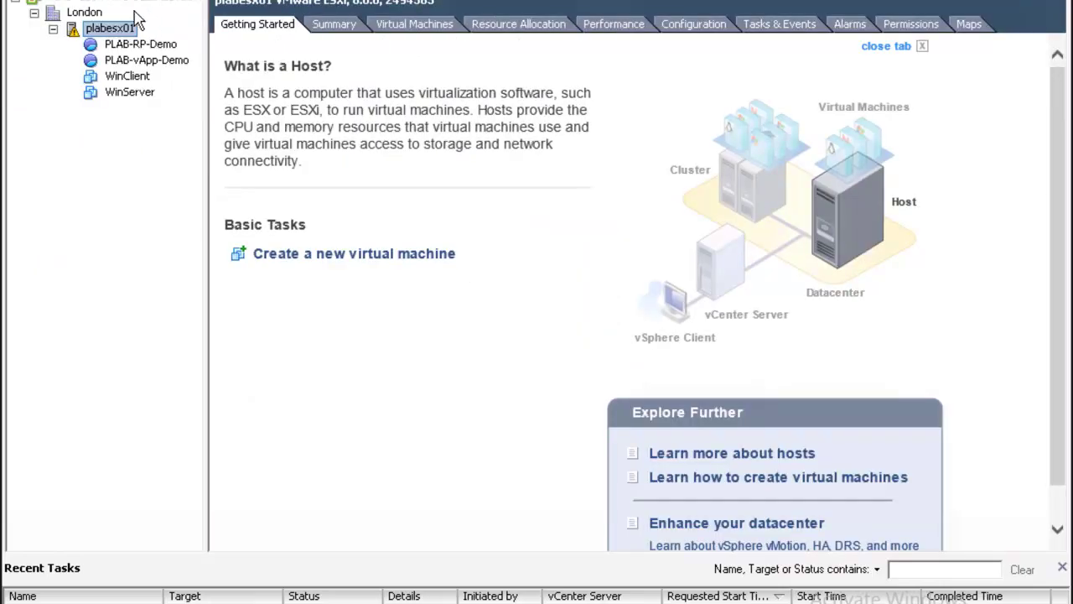
Start adding host plabesx03 to the London datacenter with username root and the account password, and trust its certificate.
right_click(80, 13)
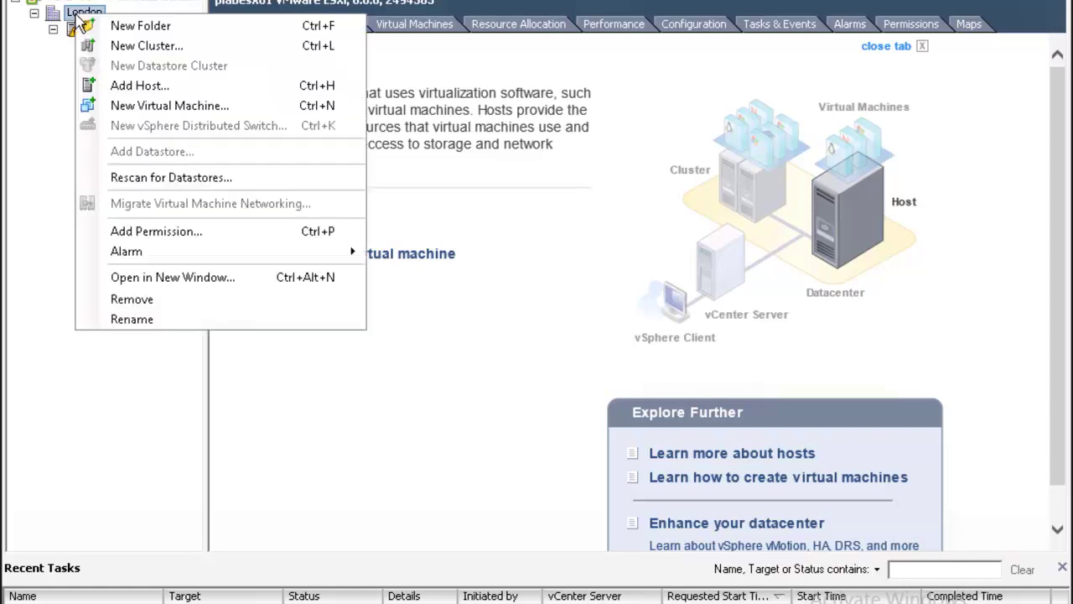
click(139, 85)
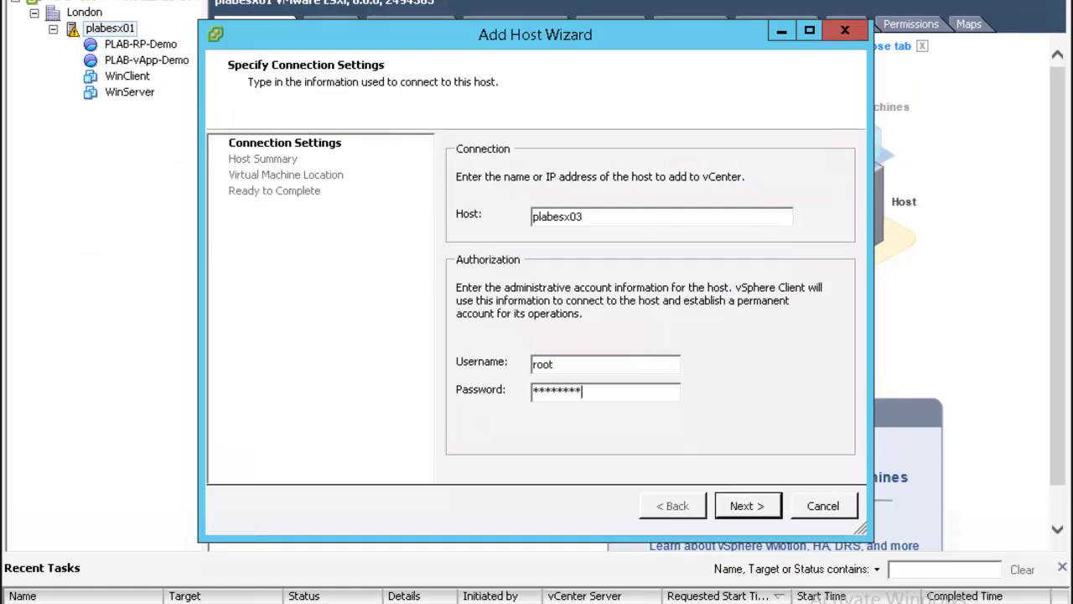
click(745, 507)
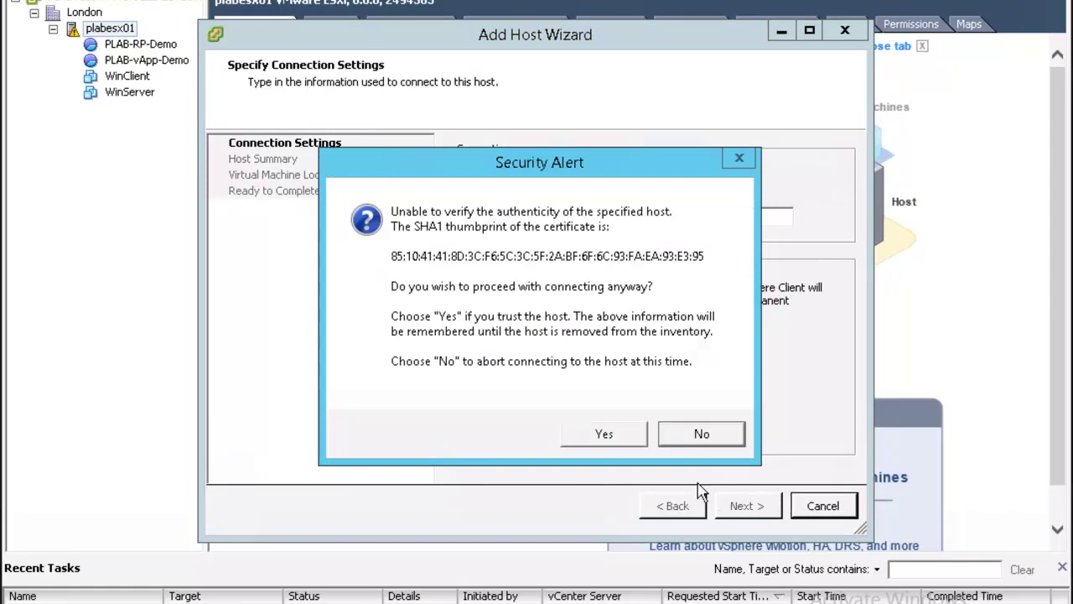
click(611, 433)
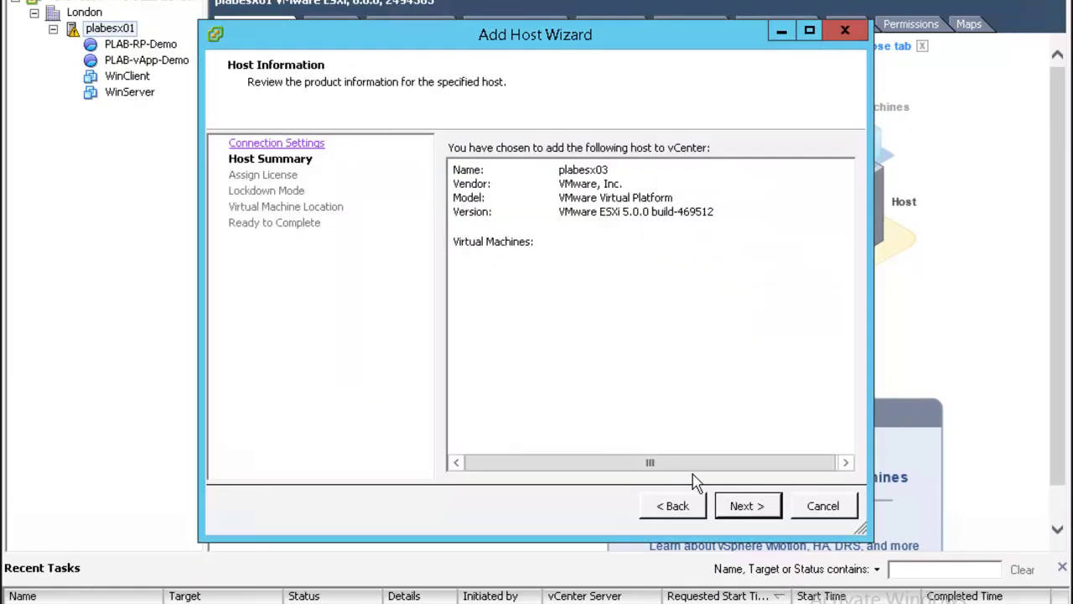
Finish adding plabesx03 in evaluation mode with lockdown mode off and London as the virtual machine location, and show the new host's summary.
click(745, 510)
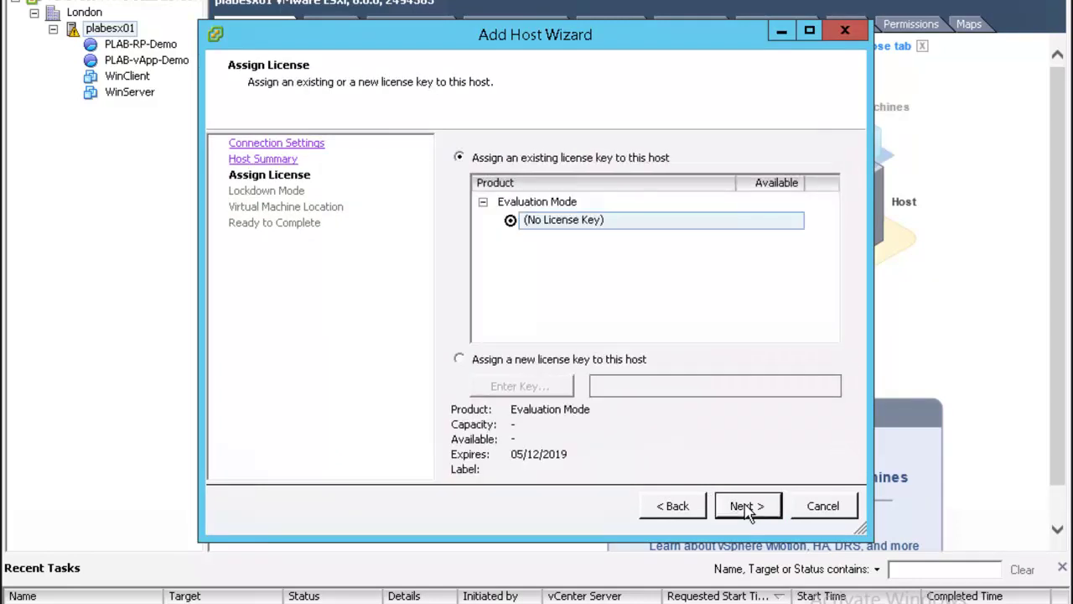
click(747, 508)
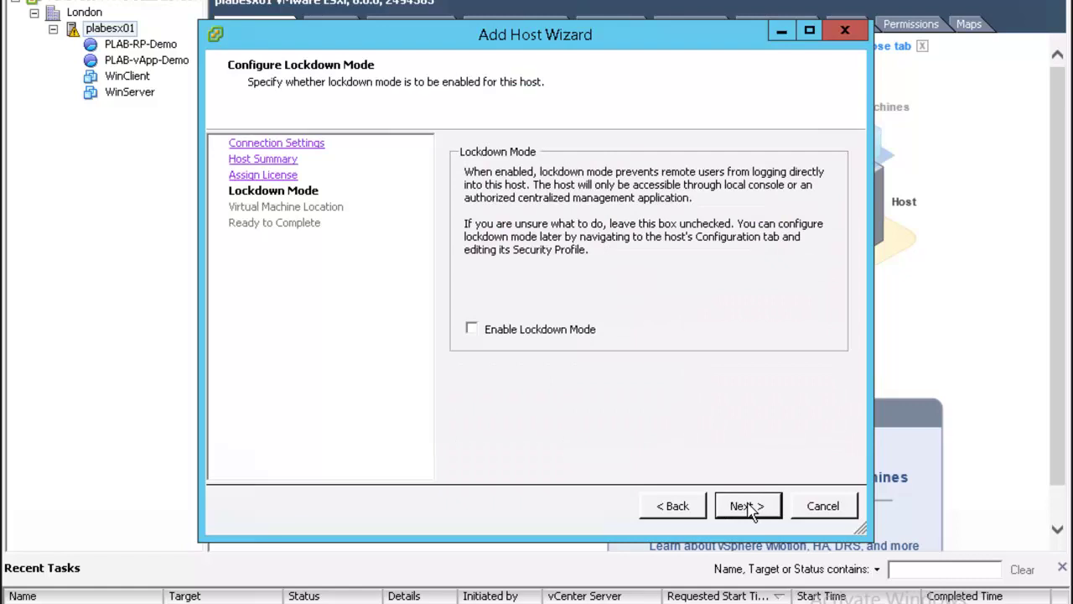
click(748, 507)
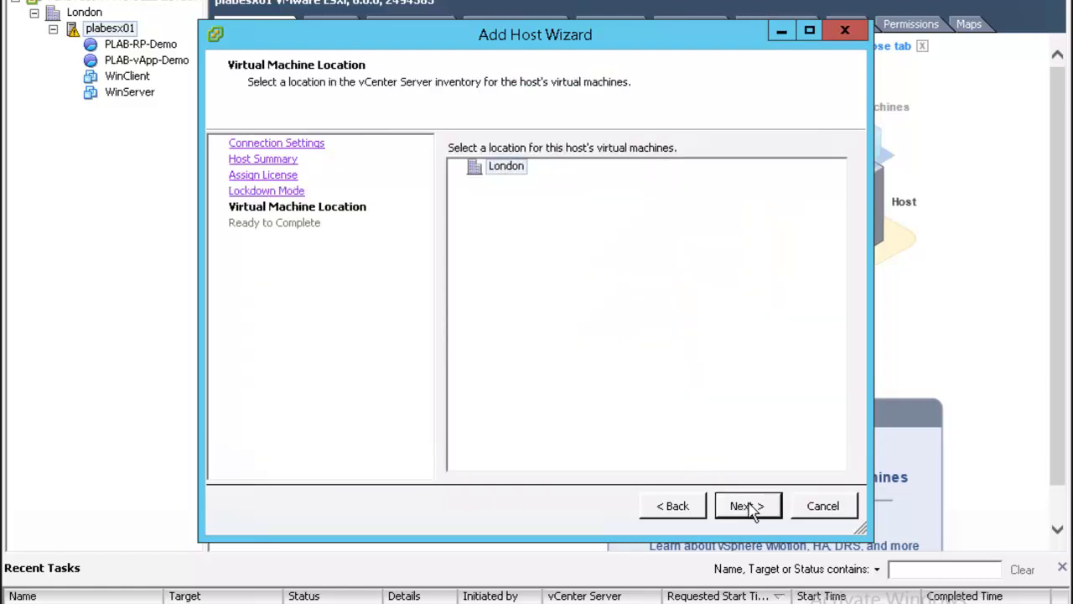
click(754, 510)
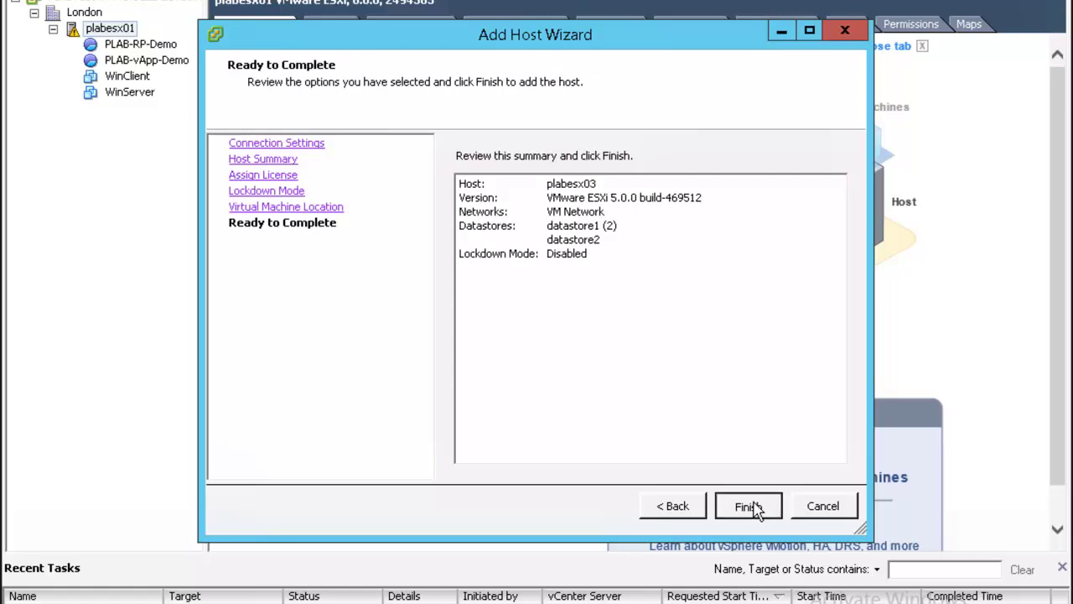
click(749, 506)
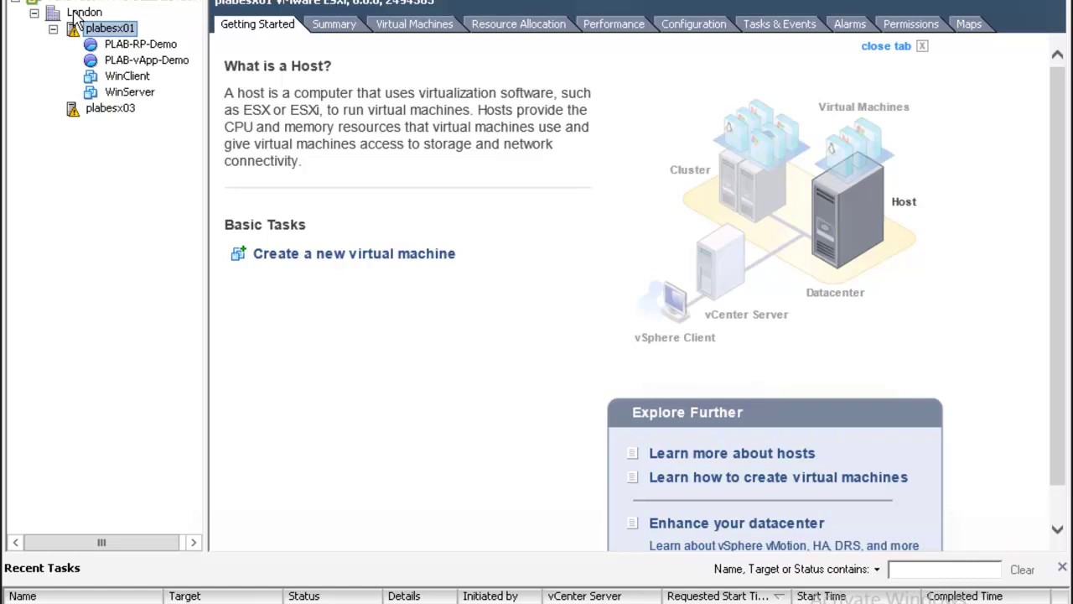
click(117, 109)
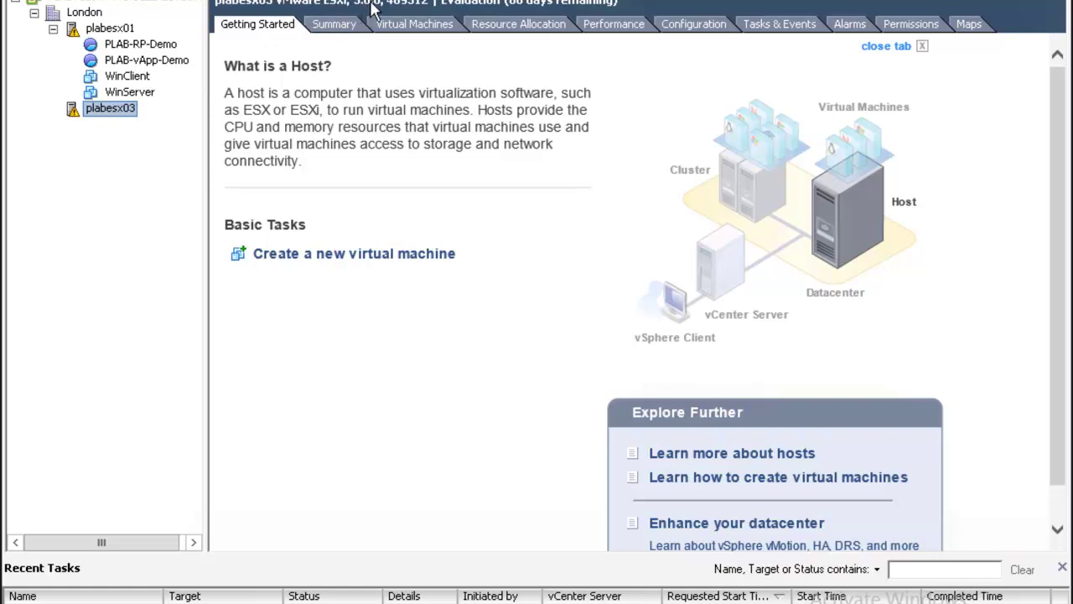
click(339, 26)
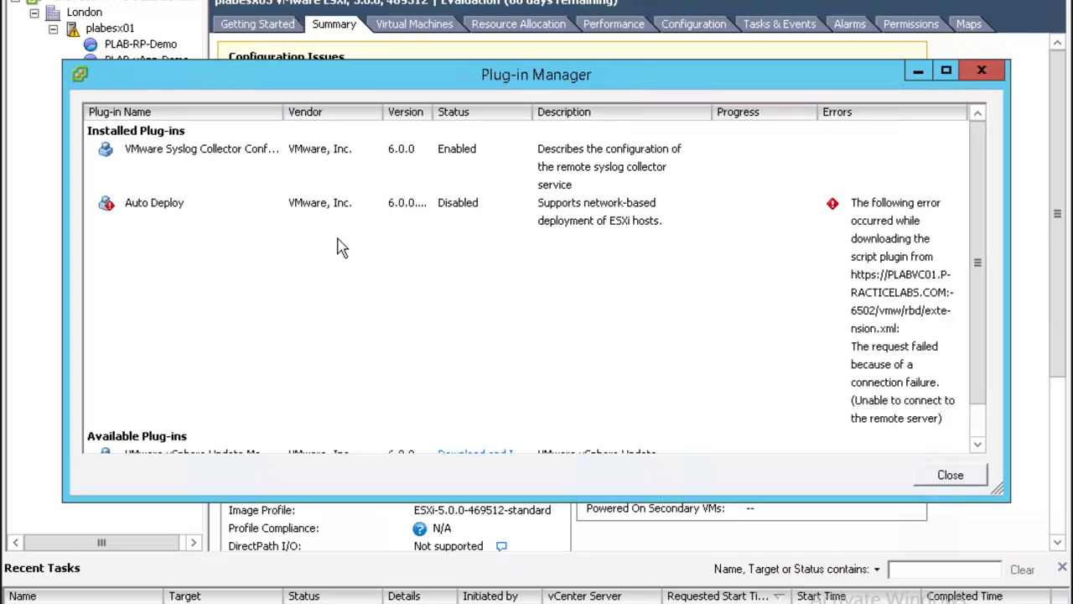
Download the available VMware vSphere Update Manager plug-in and run its installer in English (United States).
scroll(340, 261, down, 1)
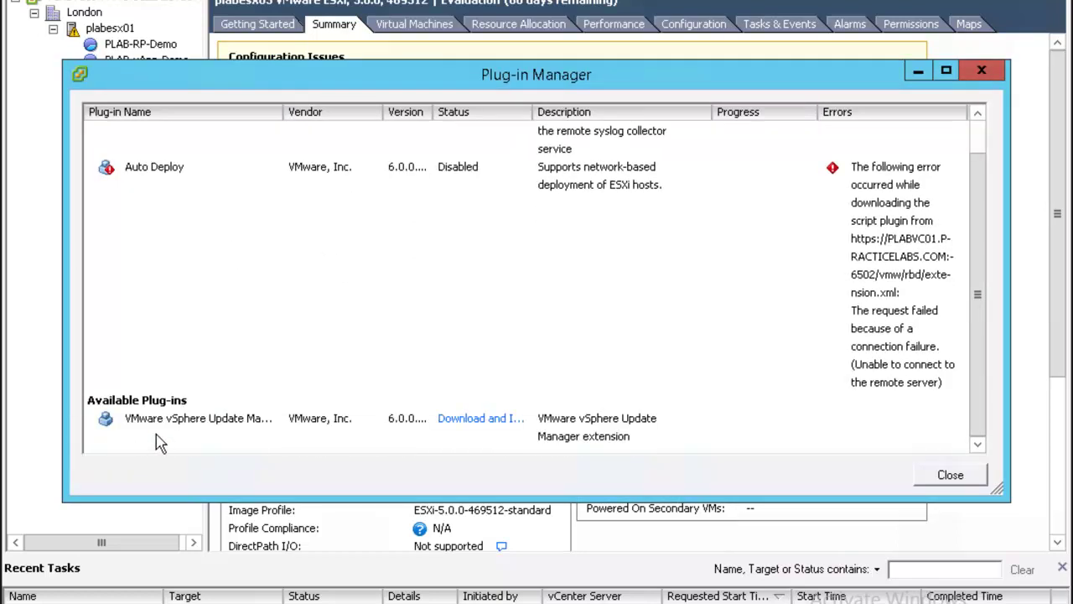
click(469, 426)
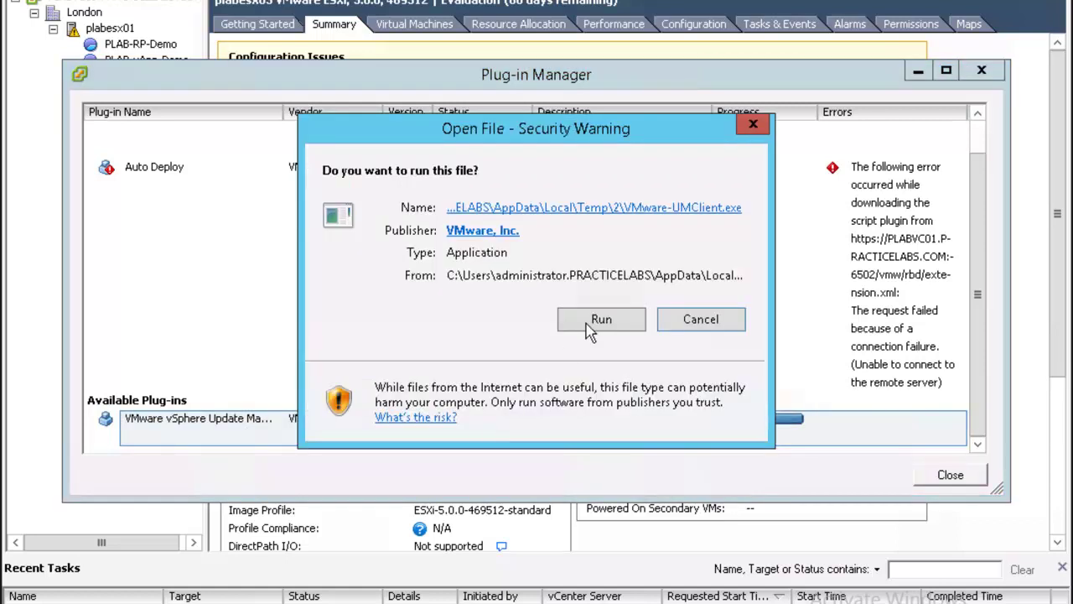
click(589, 329)
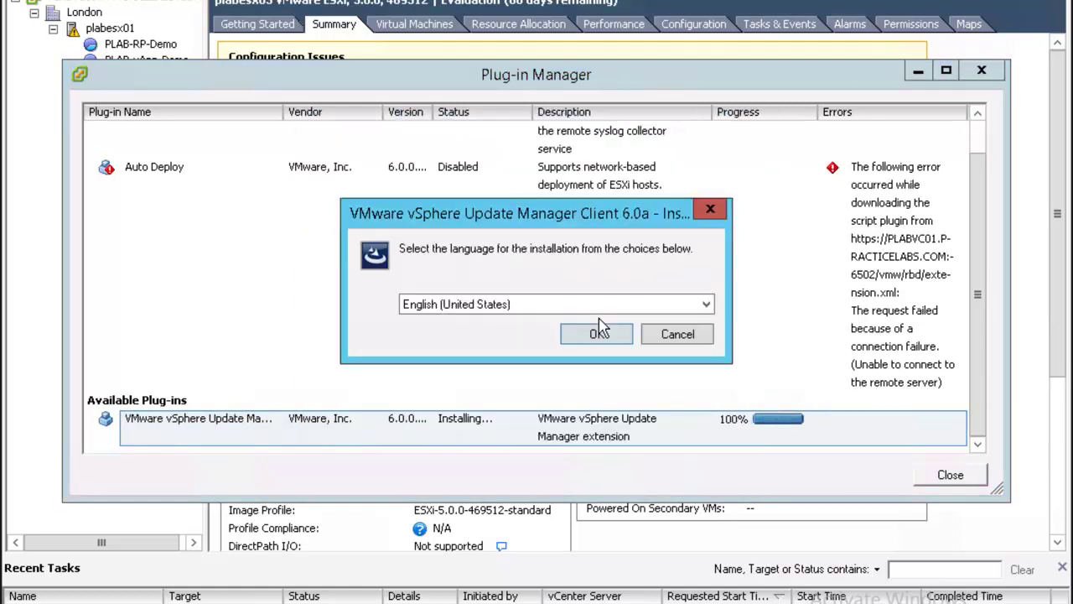
click(595, 335)
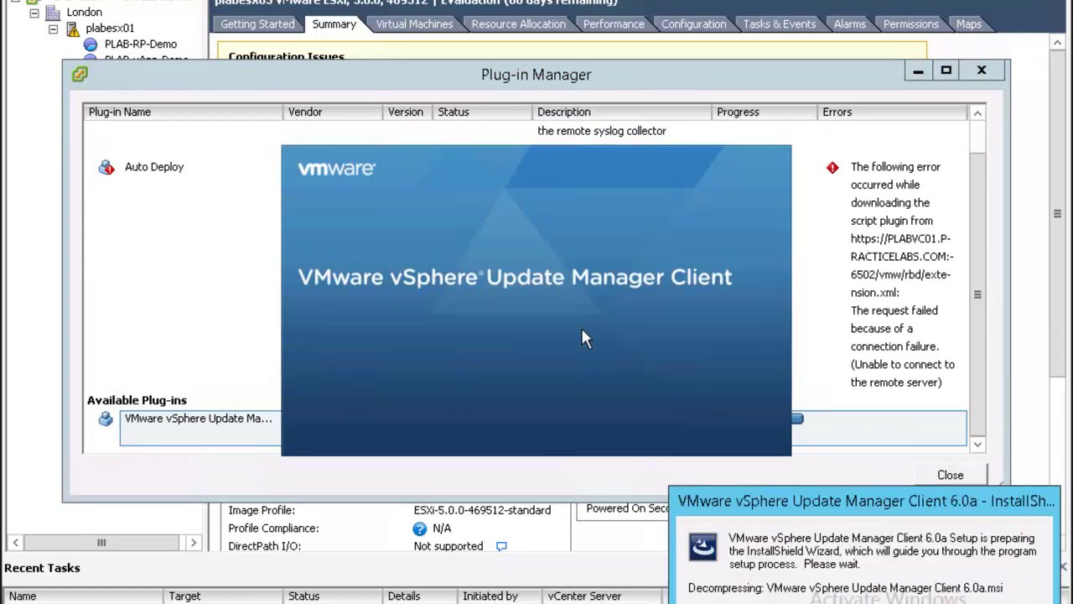
Accept the license agreement, install Update Manager Client 6.0a, ignore the certificate warning and close the Plug-in Manager.
click(633, 450)
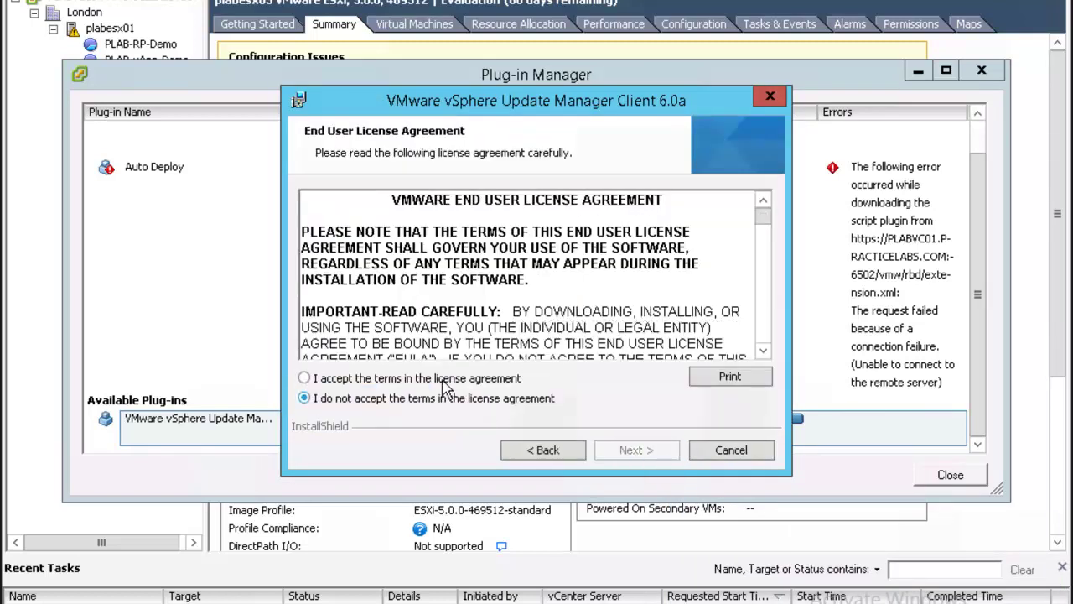
click(444, 379)
click(635, 451)
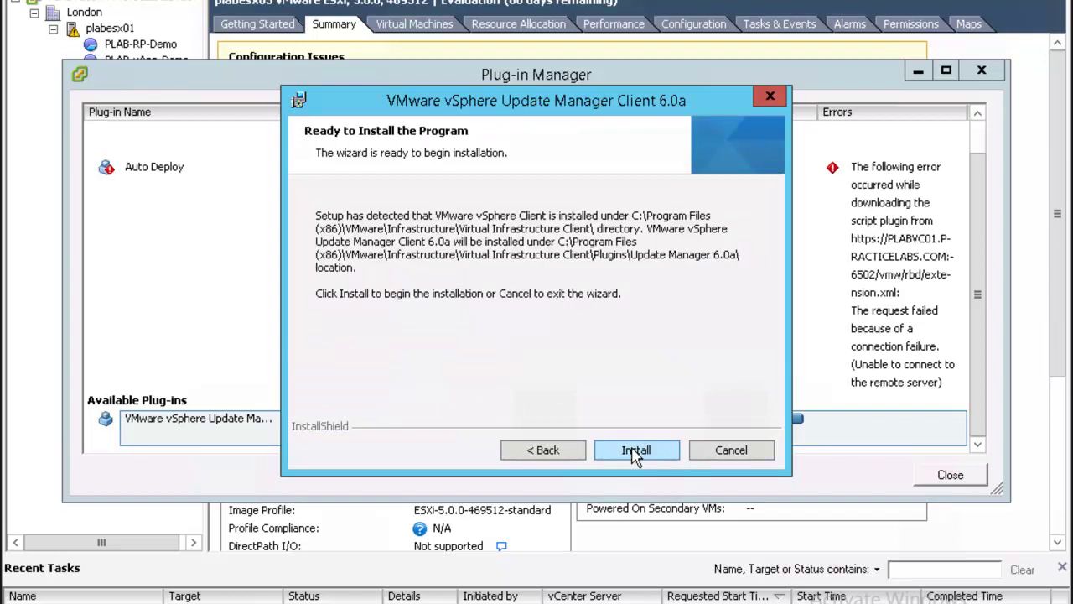
click(635, 450)
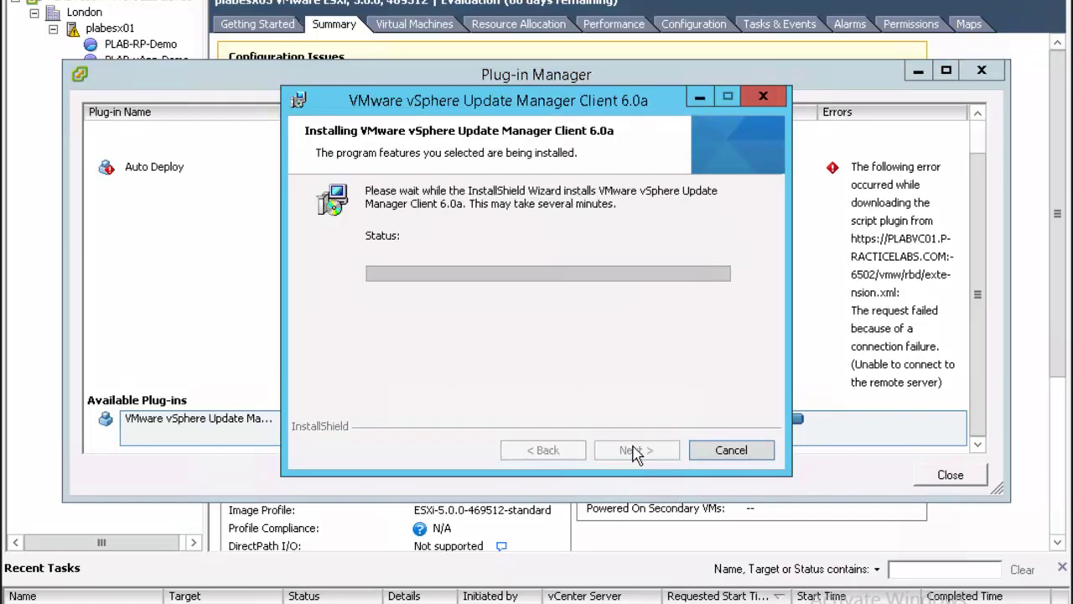
click(636, 450)
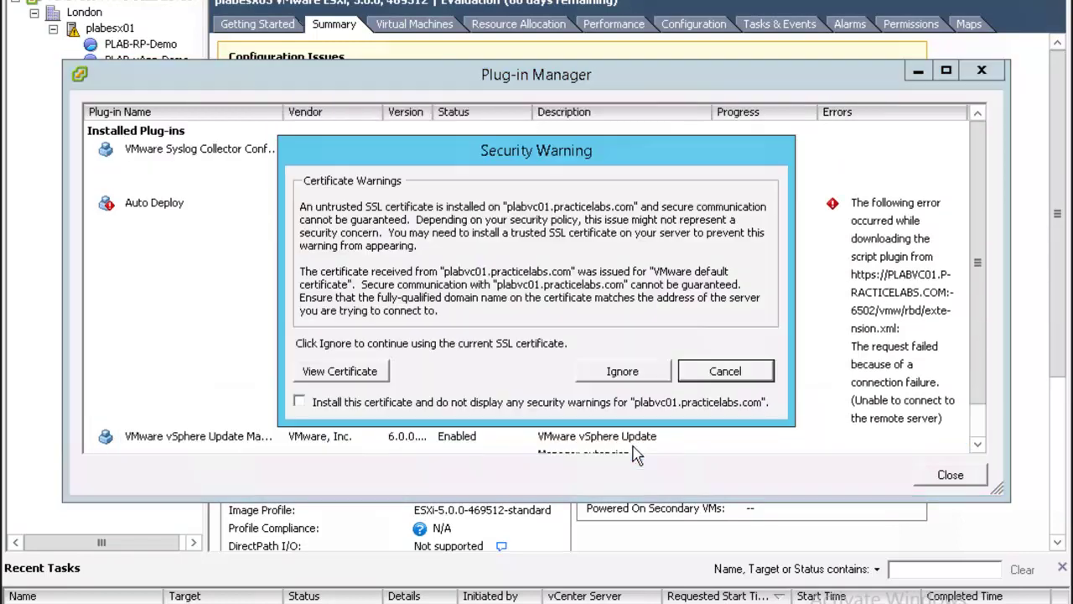
click(623, 372)
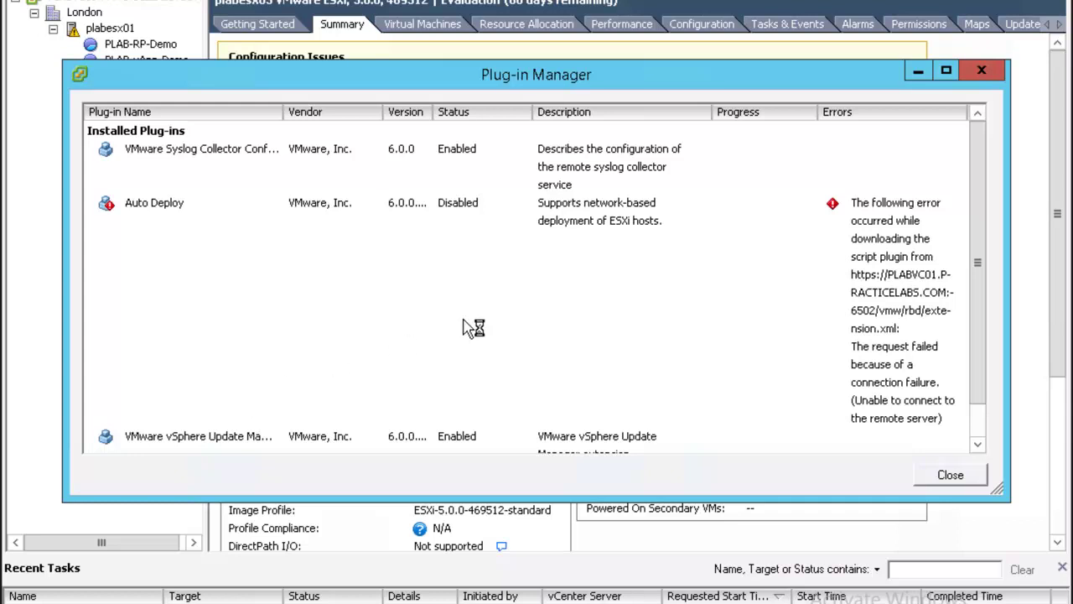
click(989, 73)
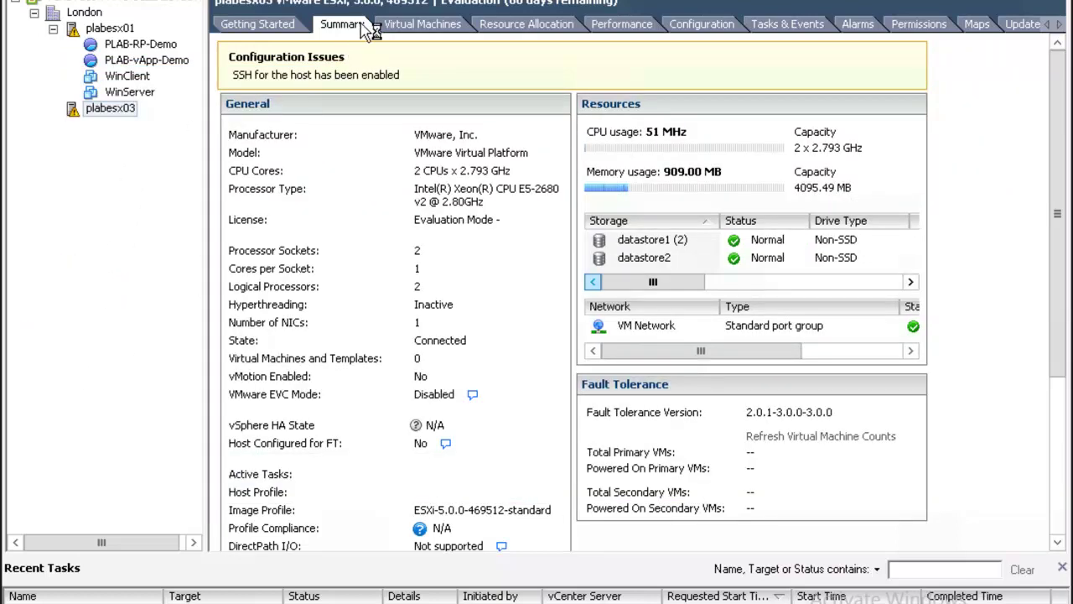
Go from plabesx03's Update Manager view to the Update Manager administration and show the imported ESXi images.
click(1022, 24)
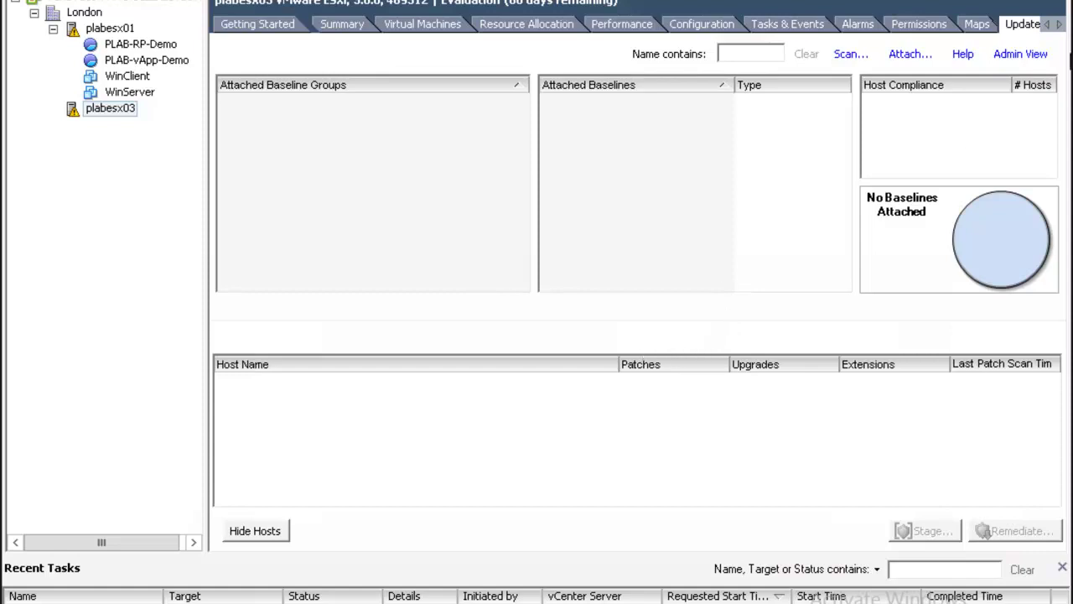
click(1059, 25)
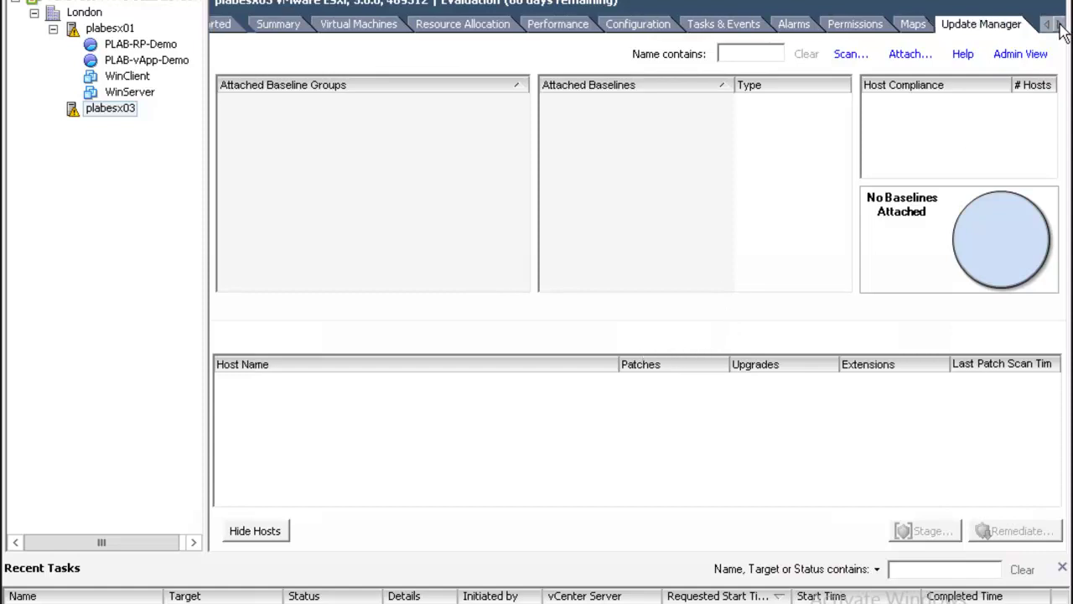
click(1025, 55)
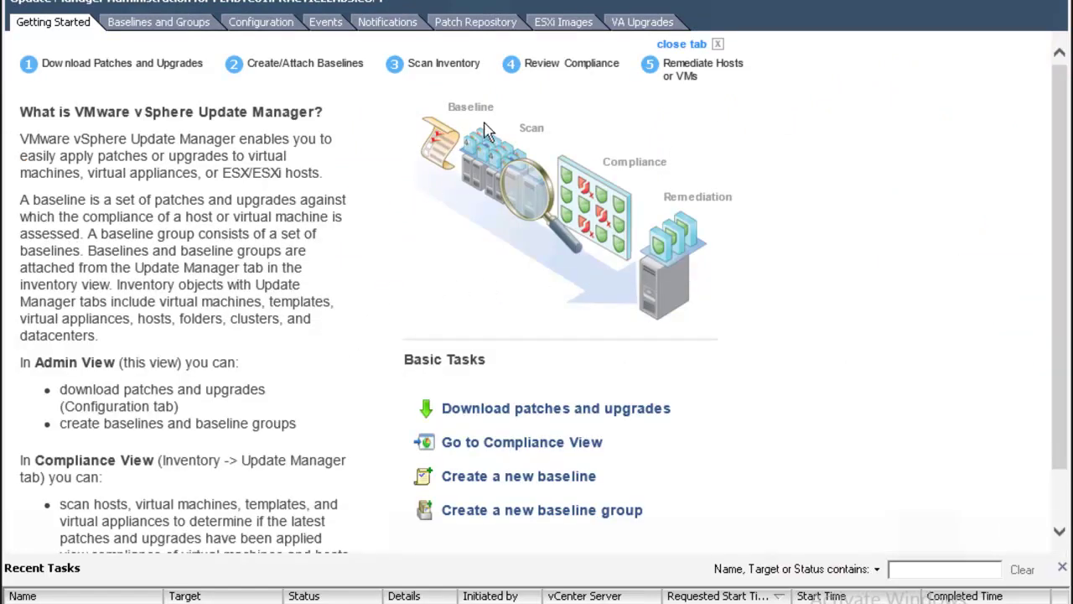
click(572, 32)
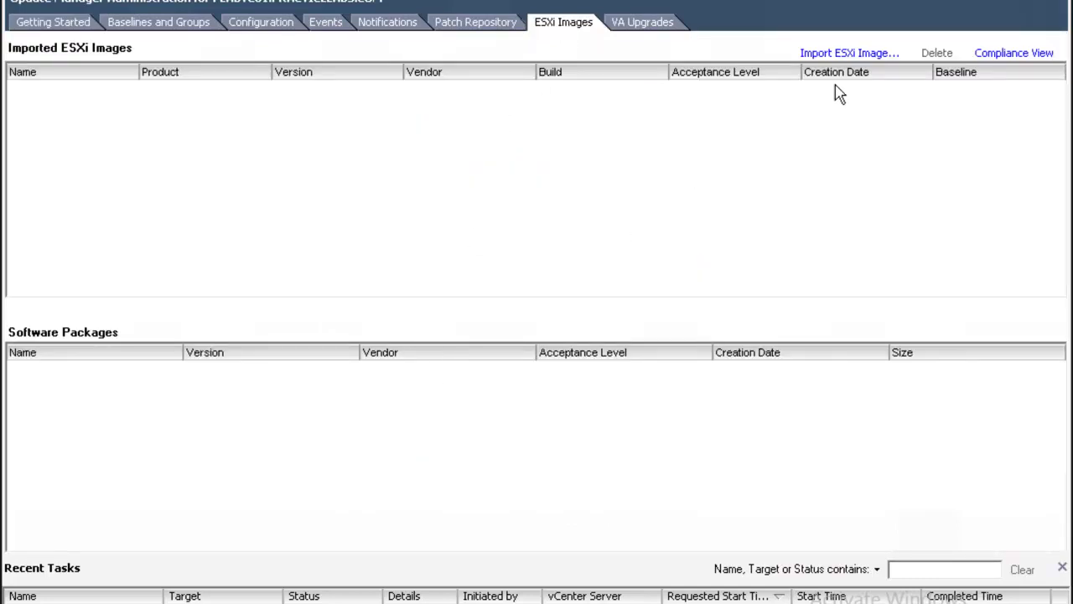
Import the ESXi image VMware-VMvisor-Installer-6.0.0-2494585.x86_64.iso from the Downloads folder, ignoring the certificate warning.
click(861, 55)
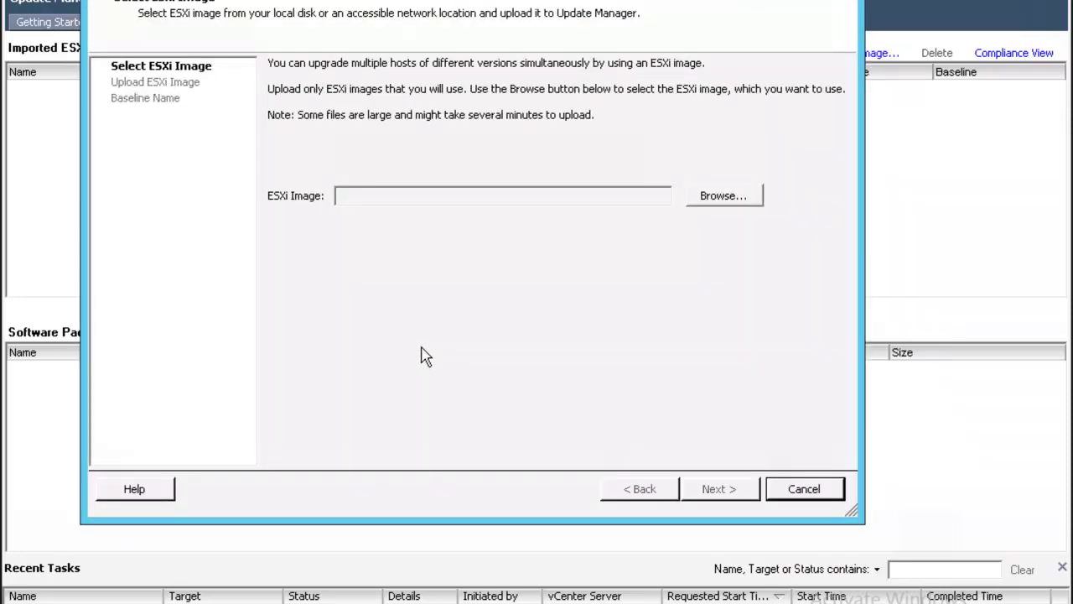
click(729, 199)
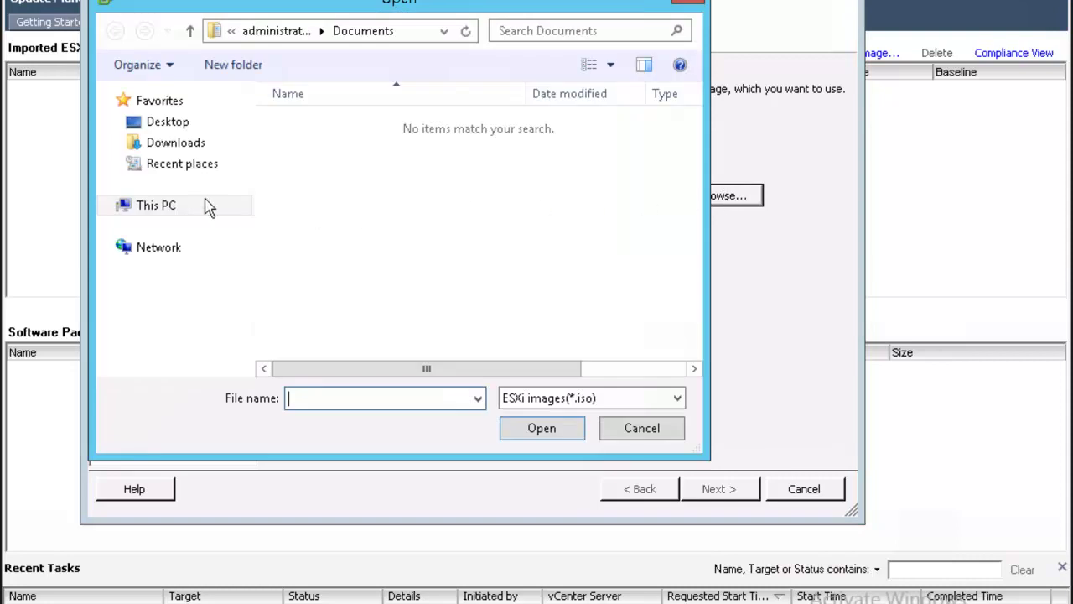
click(163, 147)
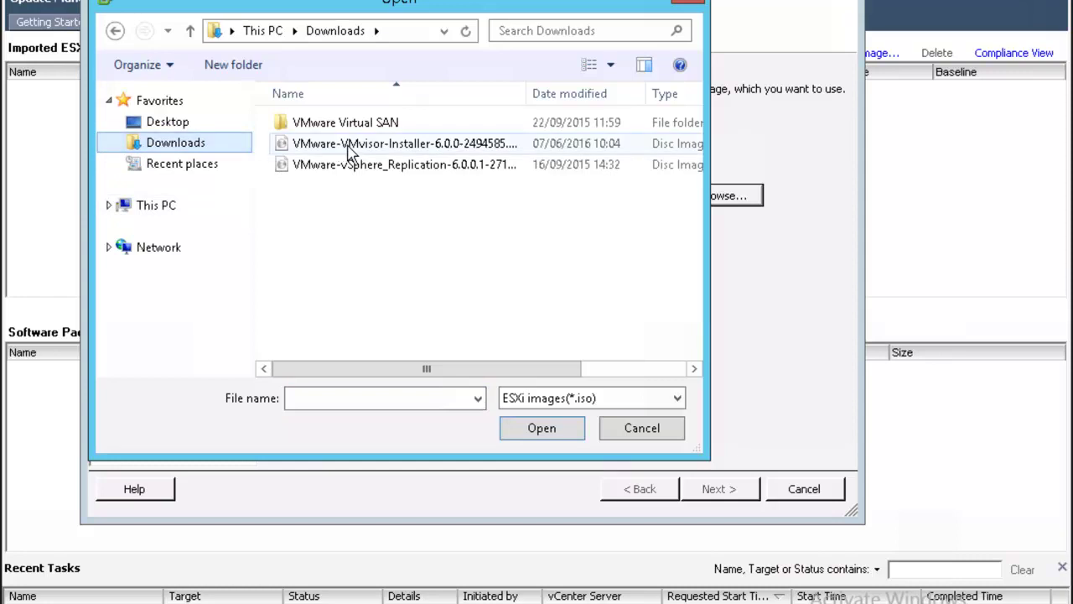
click(427, 148)
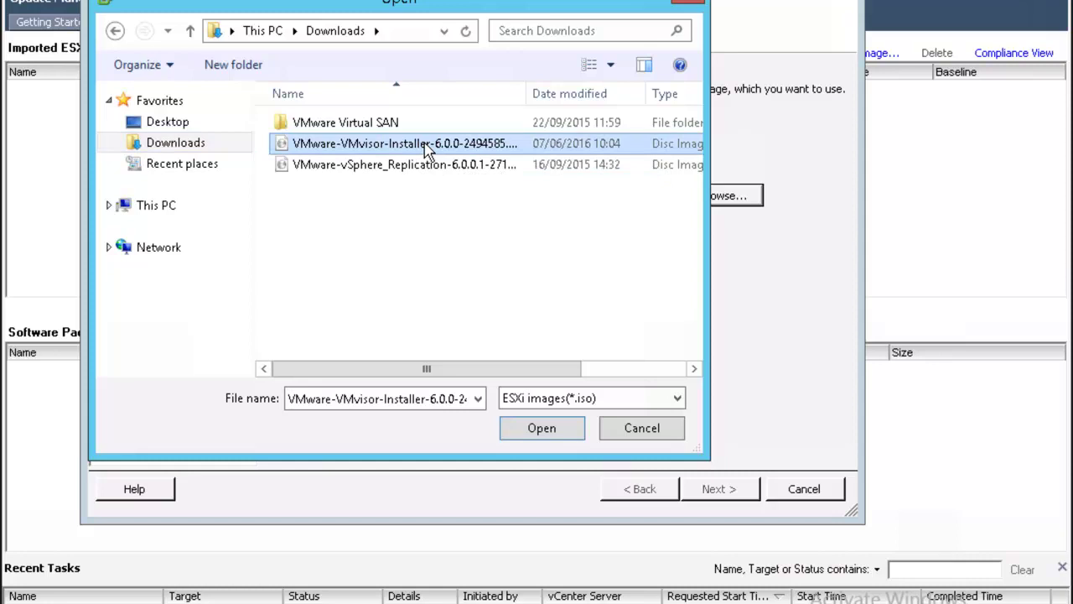
click(561, 429)
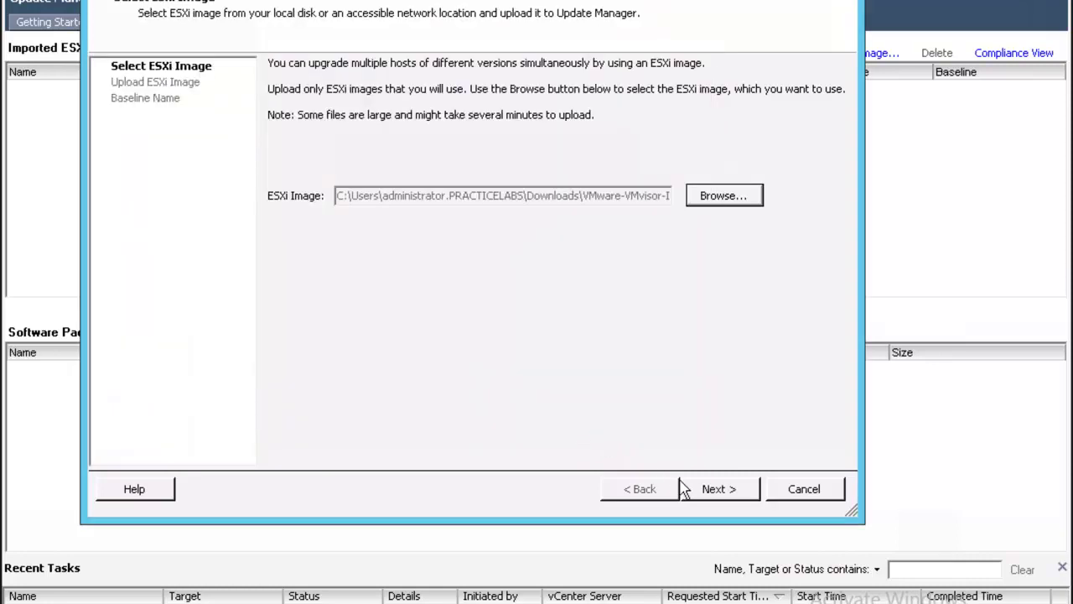
click(702, 489)
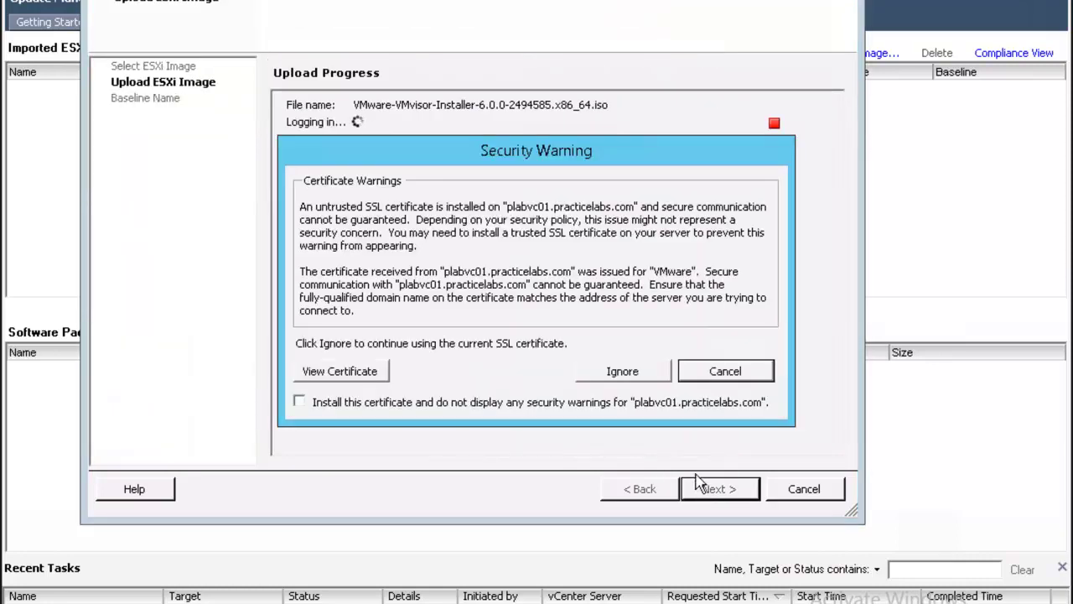
click(631, 373)
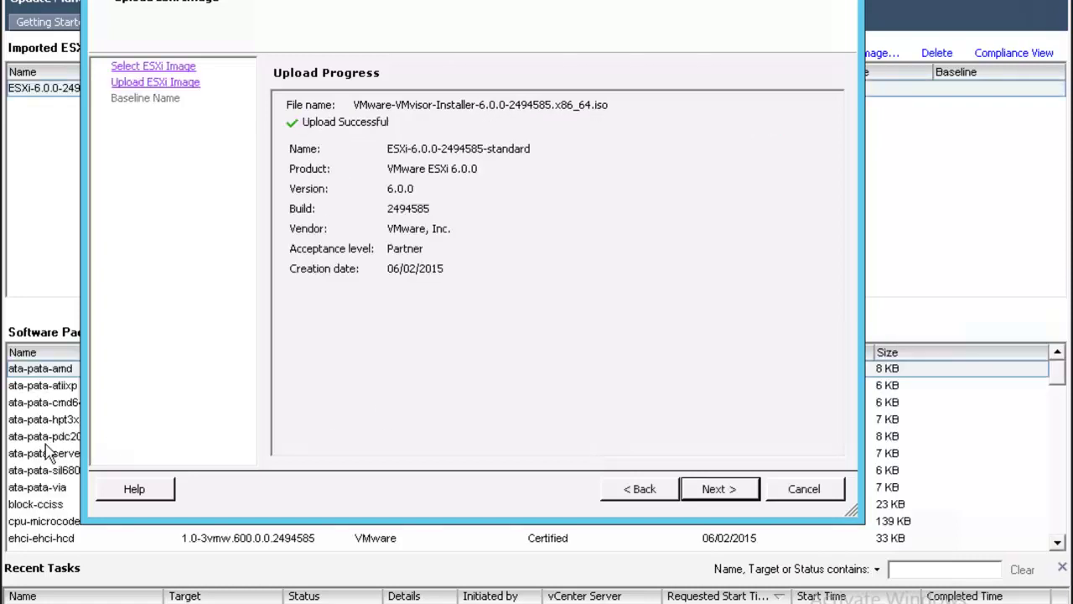
Create a baseline from the uploaded ESXi image, named PLAB Baseline, and finish the import.
click(730, 498)
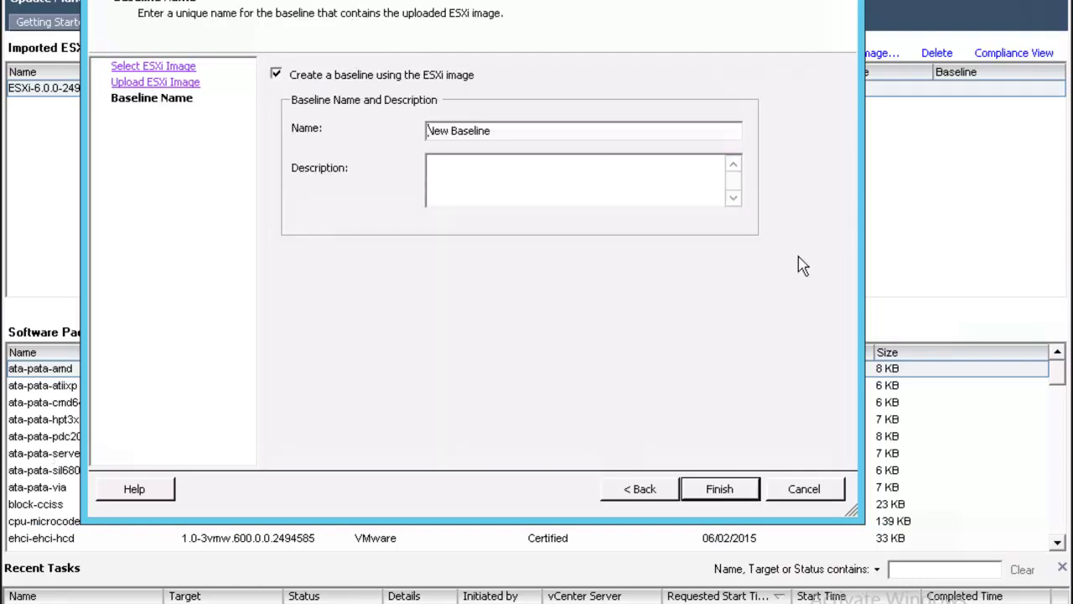
drag(498, 133, 367, 158)
text(PLAB)
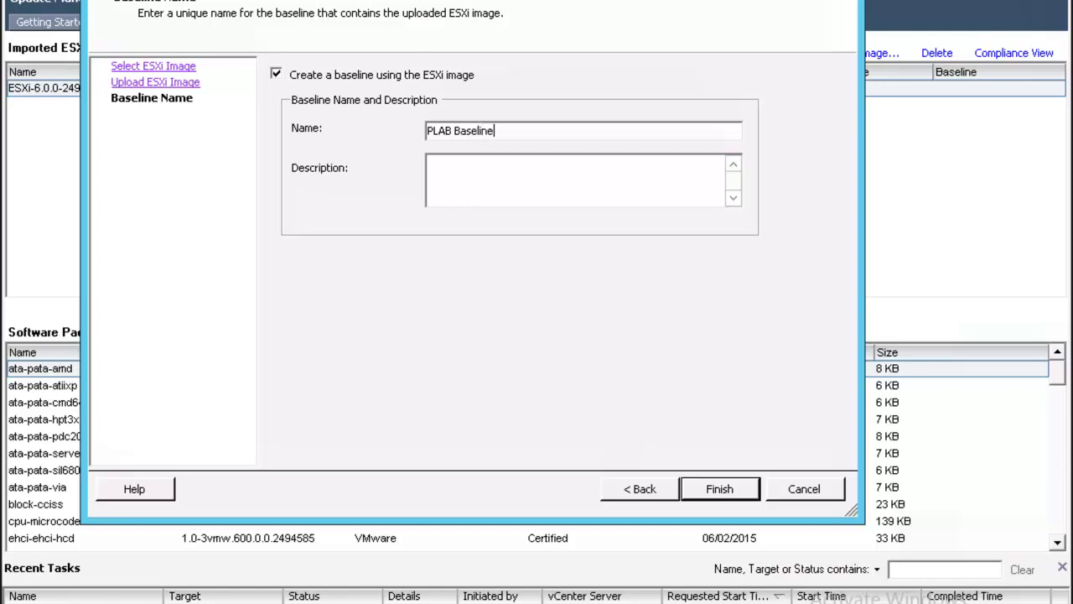
click(719, 489)
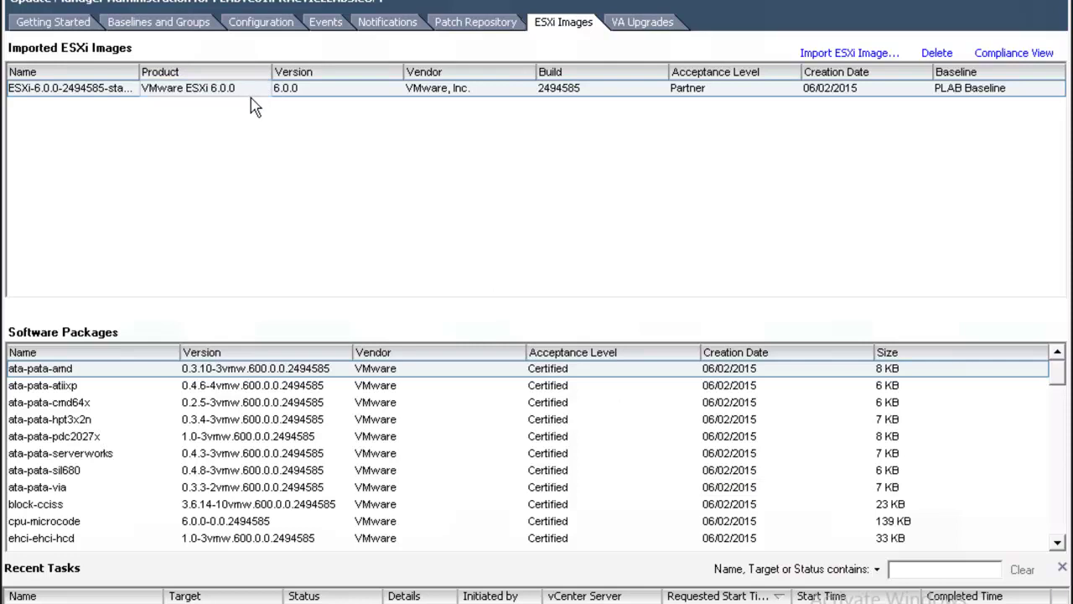
Return to the compliance view and attach the PLAB Baseline upgrade baseline to host plabesx03.
click(1014, 53)
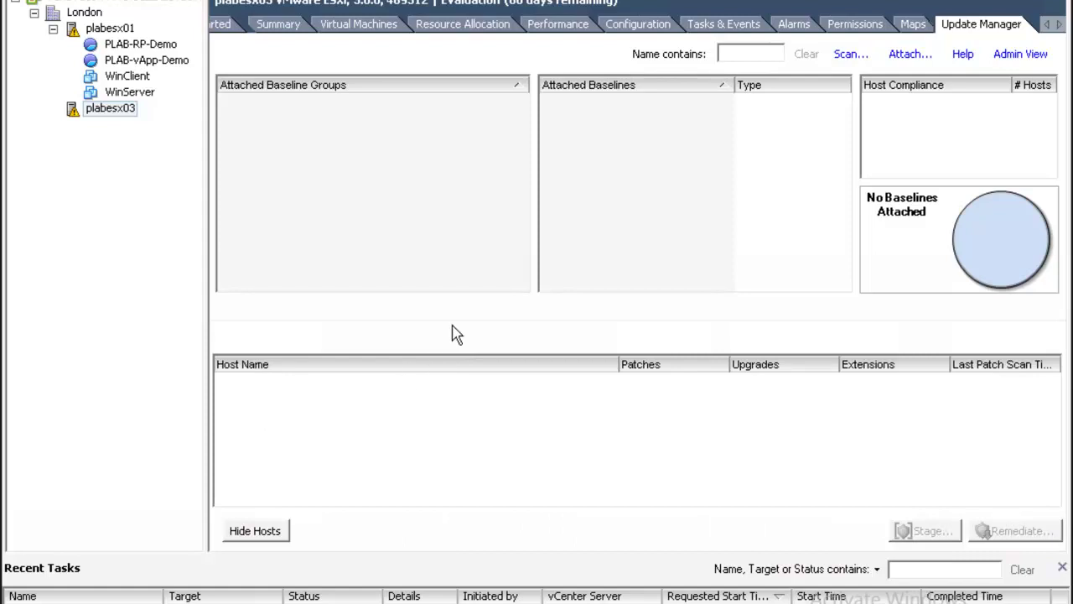
click(901, 54)
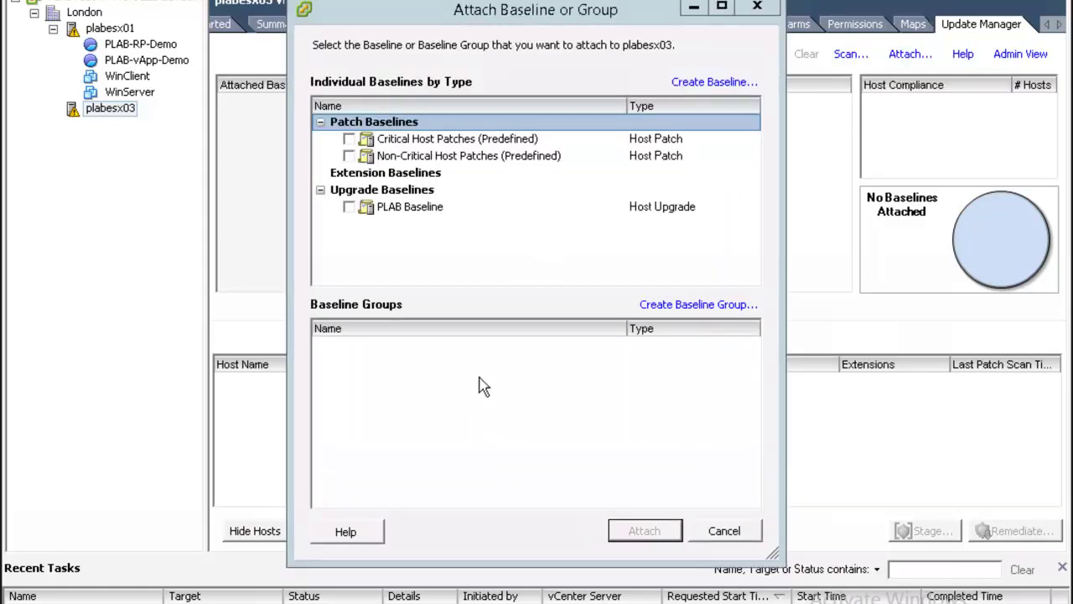
click(351, 208)
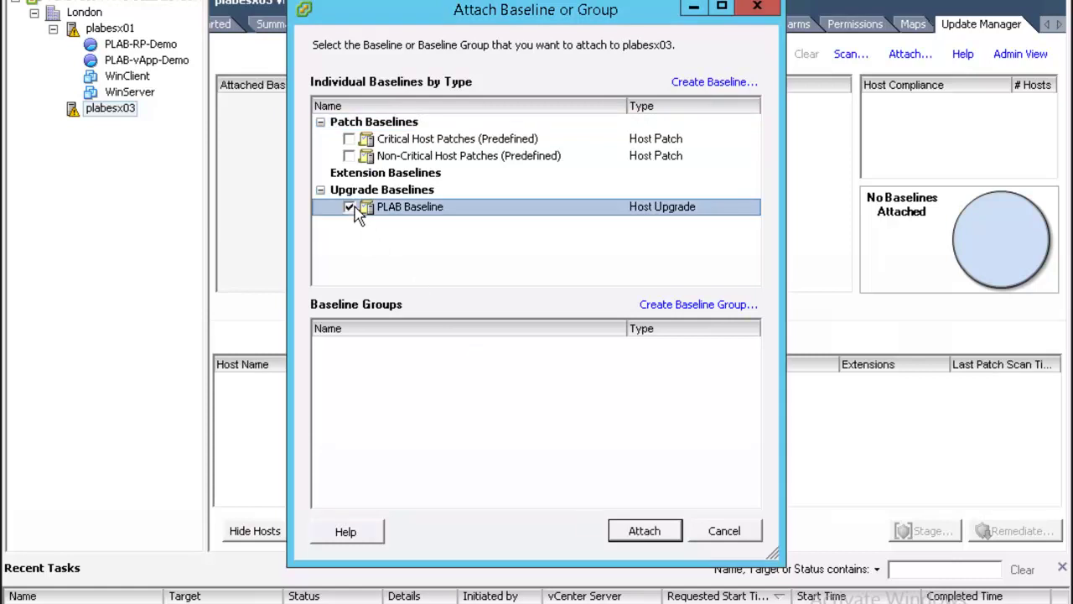
click(644, 537)
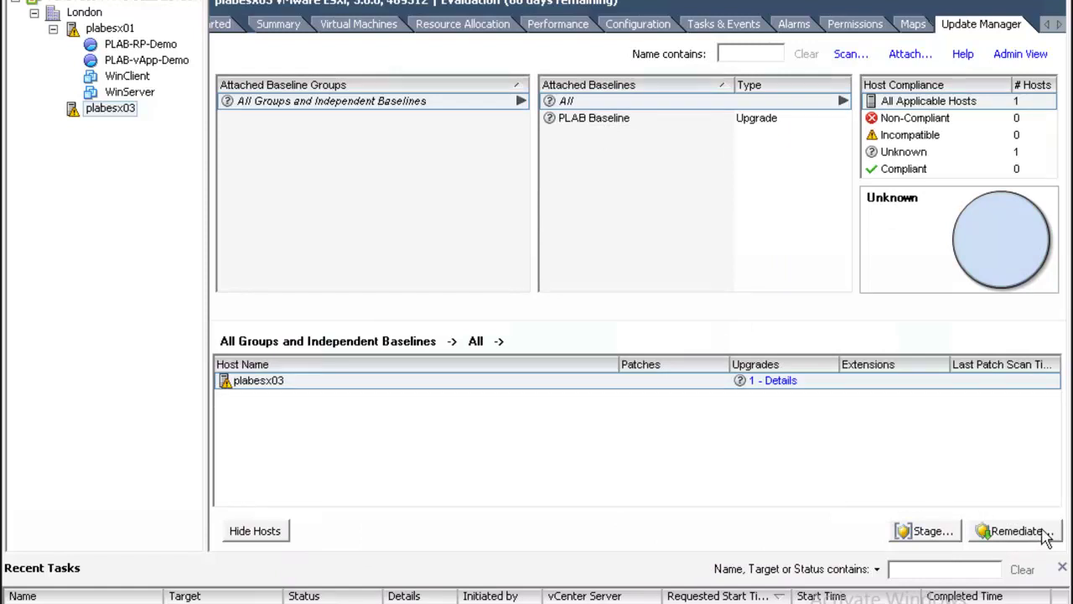
Start remediating host plabesx03 with the PLAB Baseline host upgrade and accept the end user license agreement.
click(1016, 531)
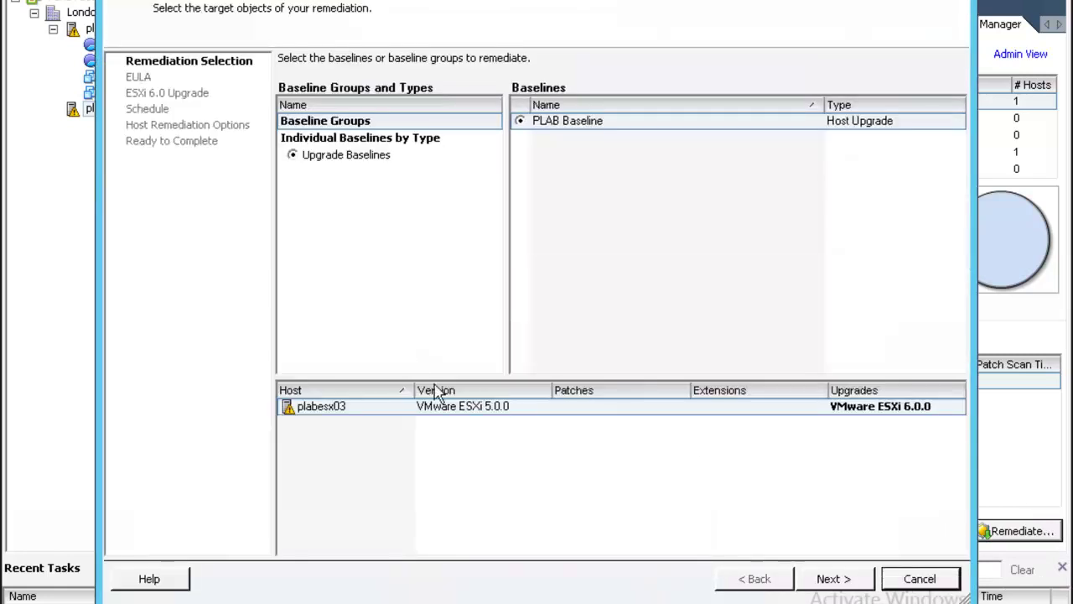
click(832, 578)
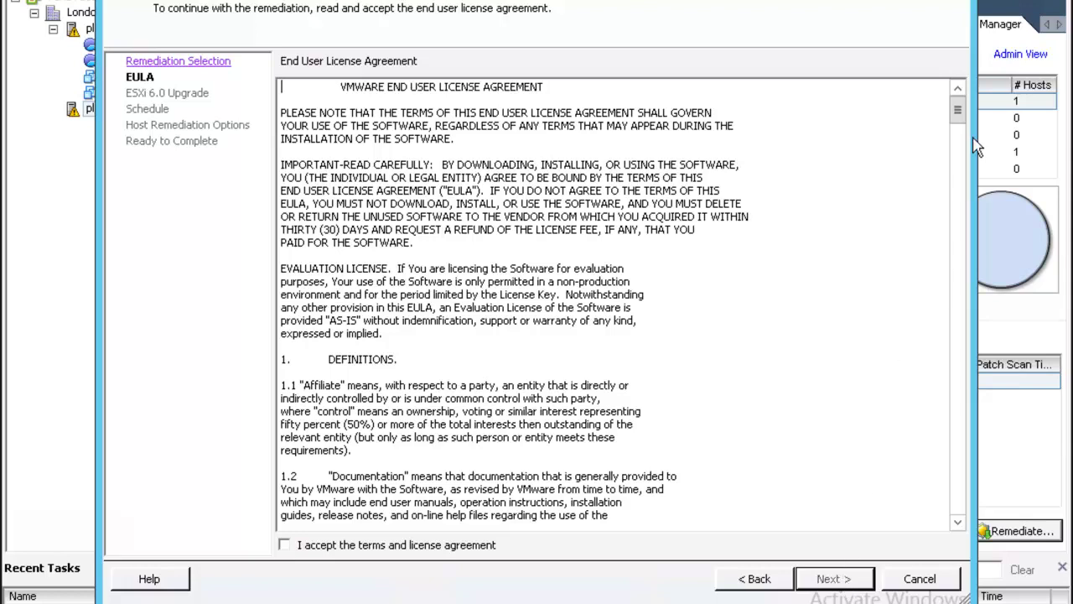
drag(959, 113, 972, 555)
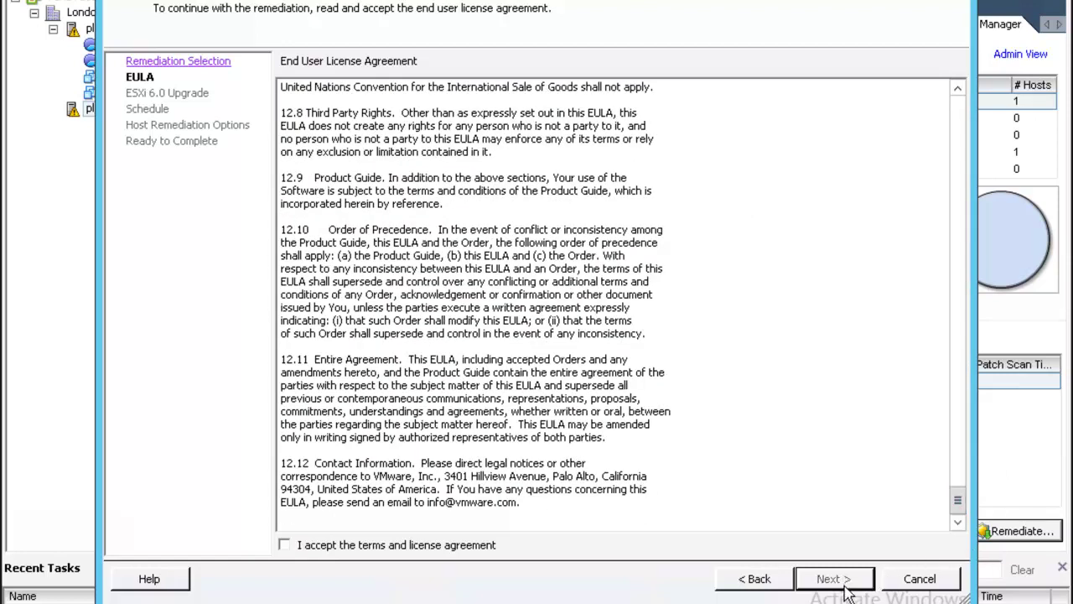
click(383, 546)
click(824, 580)
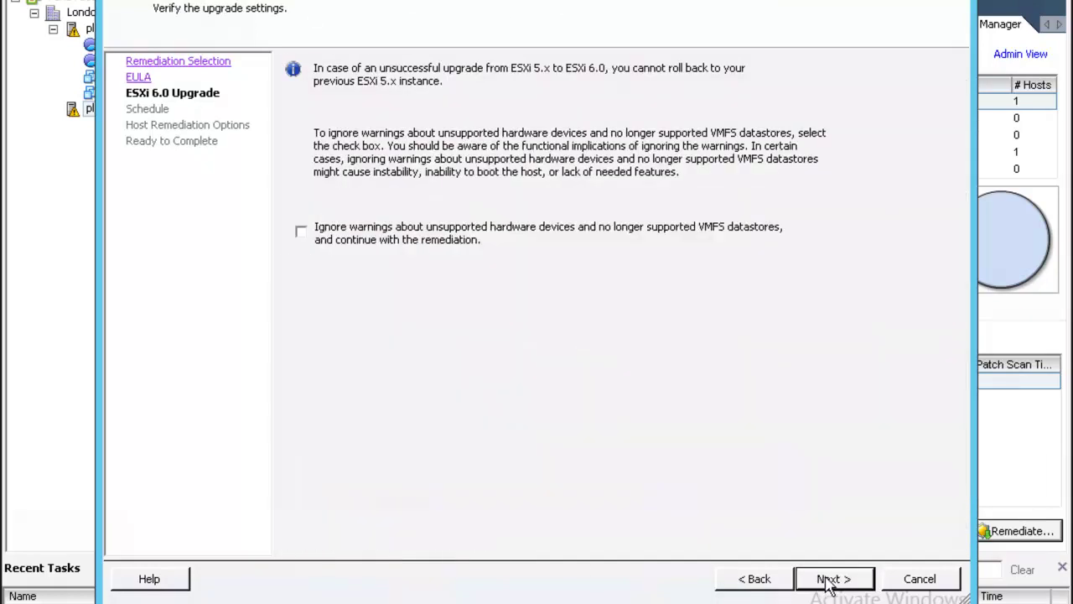
Keep the default upgrade settings, immediate schedule and maintenance mode options for plabesx03, and submit the remediation.
click(828, 580)
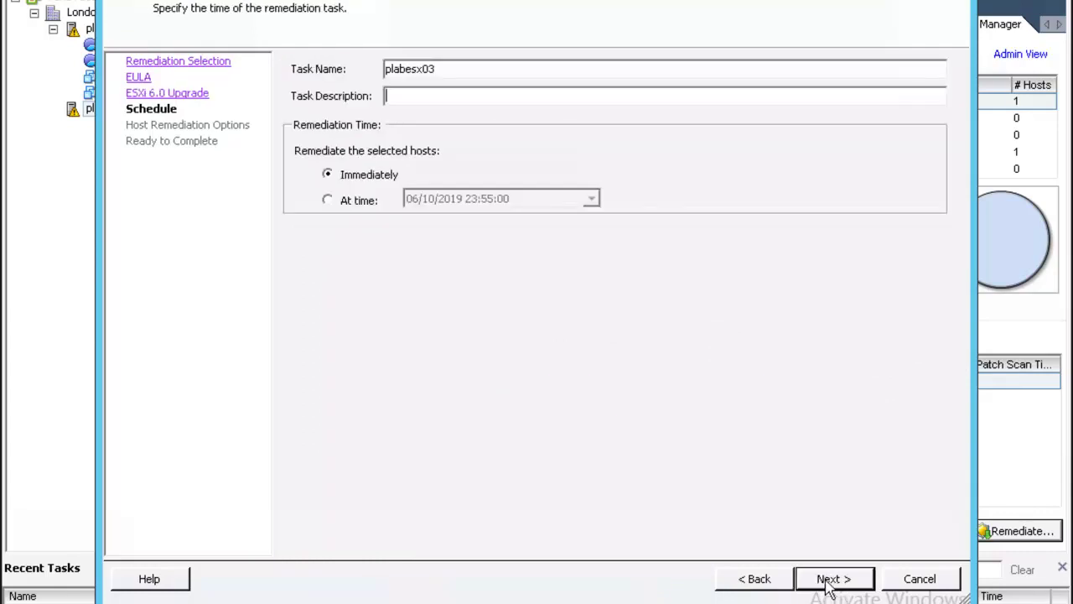
click(831, 581)
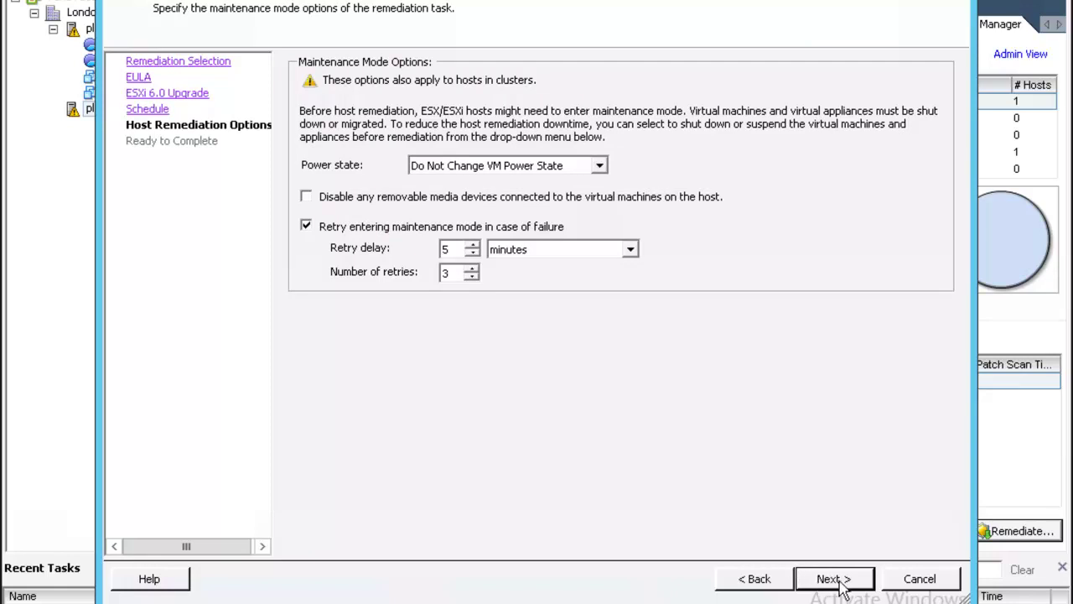
click(842, 585)
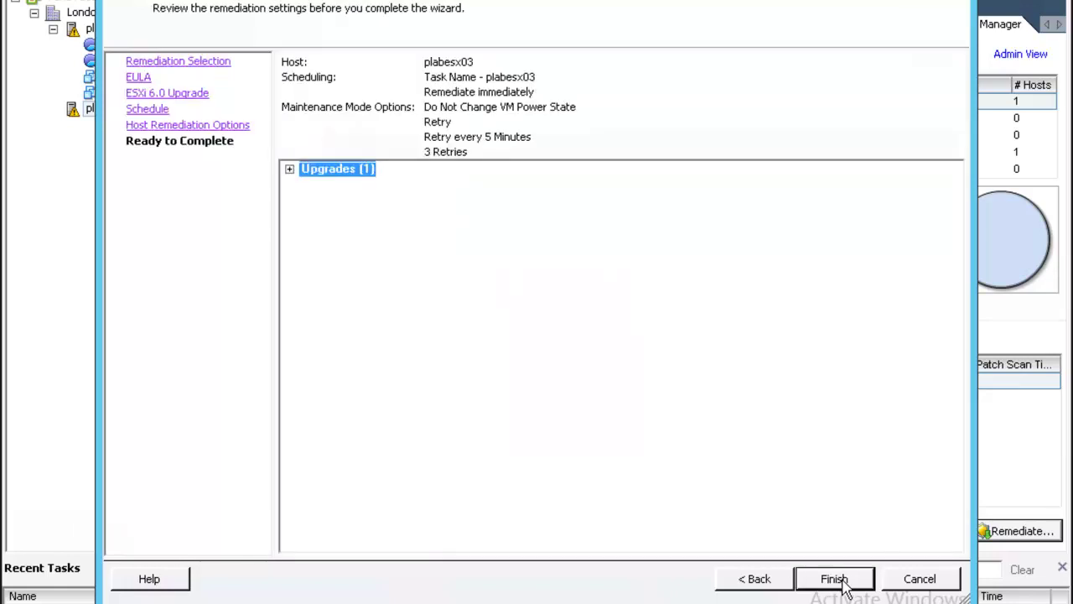
click(834, 579)
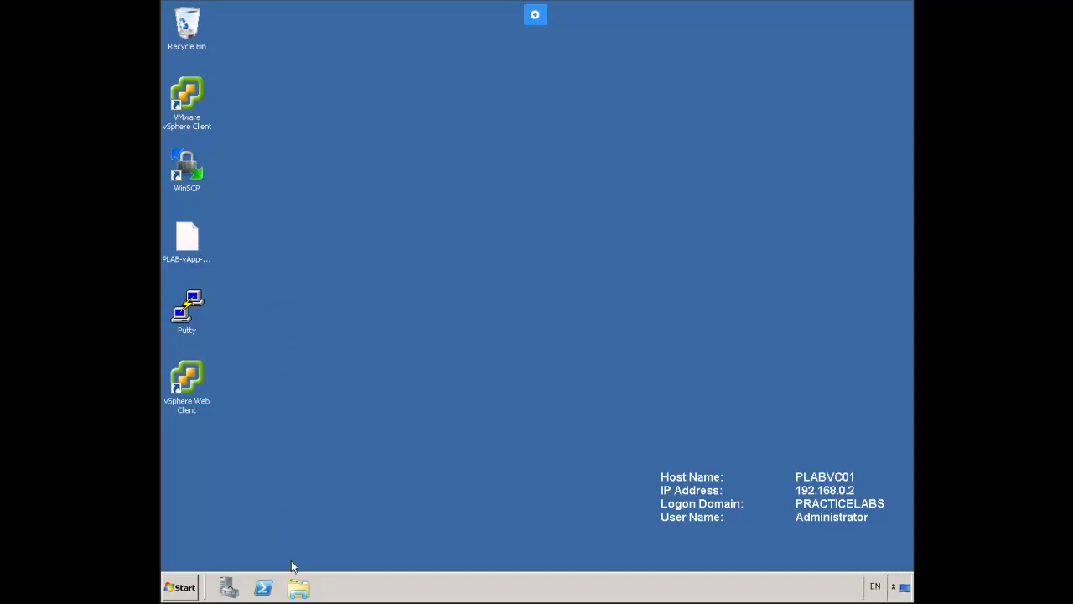
On PLABVC01, open the autorun HTML application on the VMware VIM DVD (F:) and launch the vCenter Server for Windows installation.
click(298, 587)
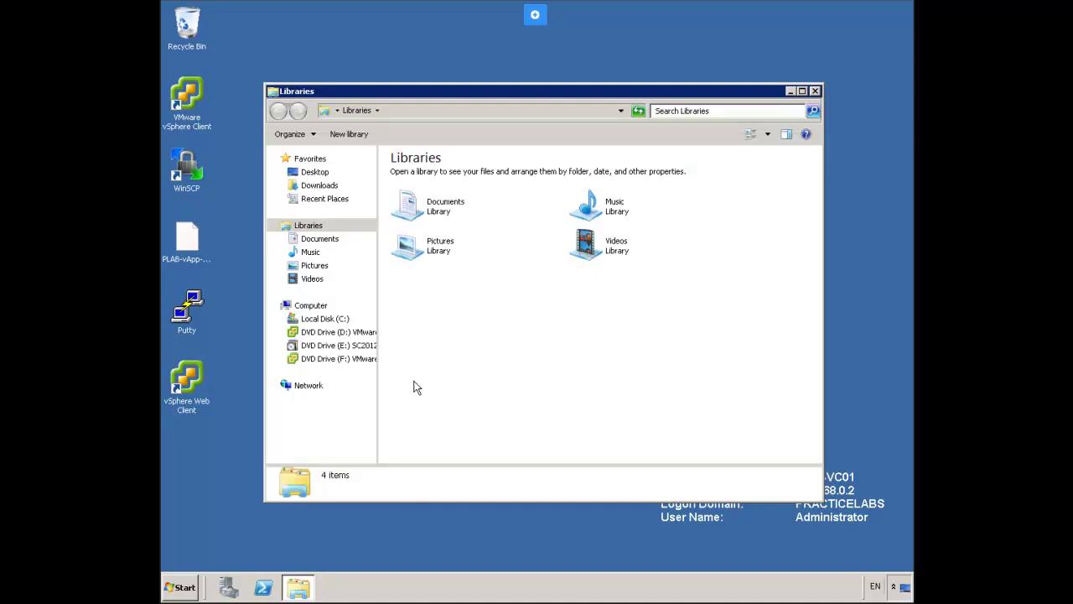
click(328, 362)
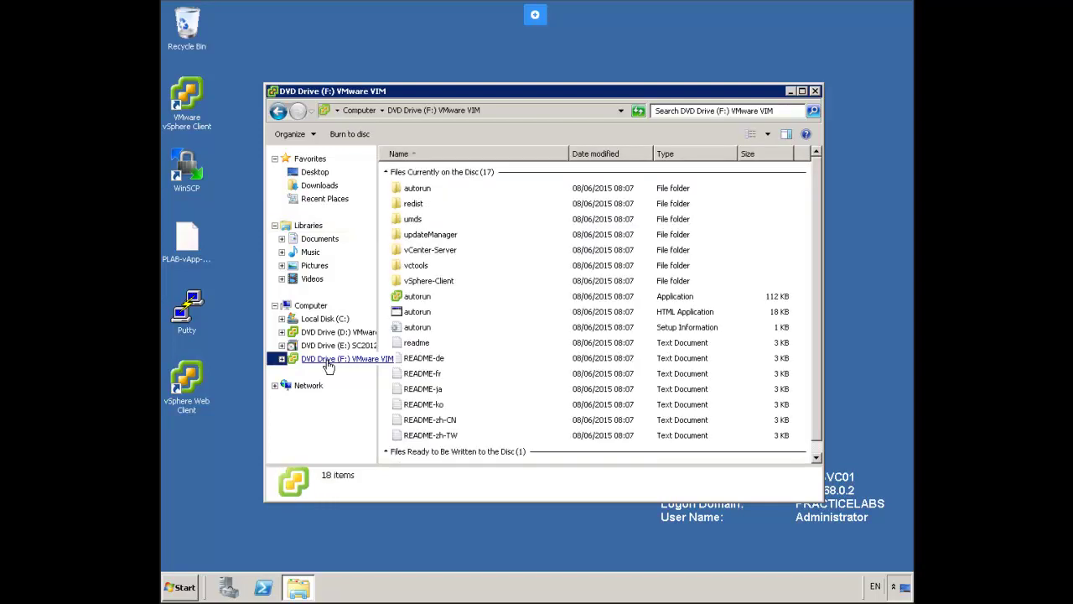
right_click(415, 315)
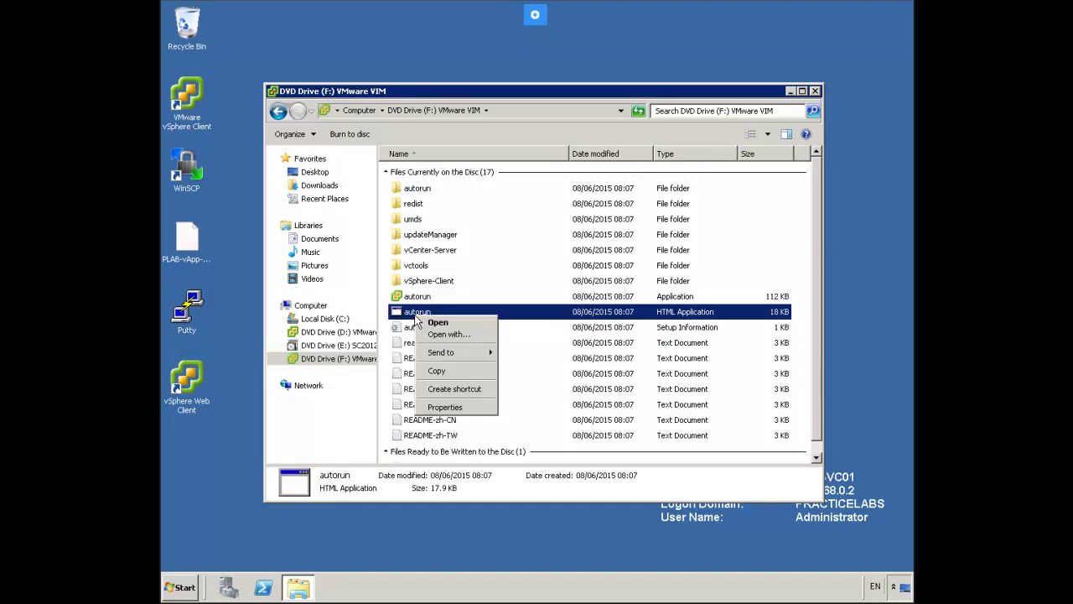
click(464, 323)
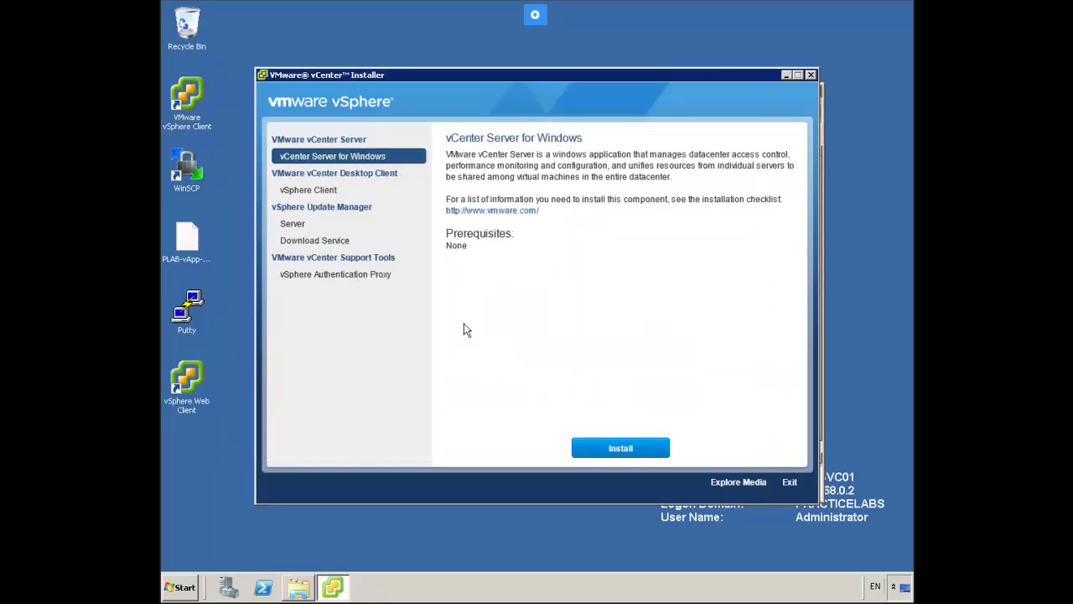
click(641, 452)
click(620, 448)
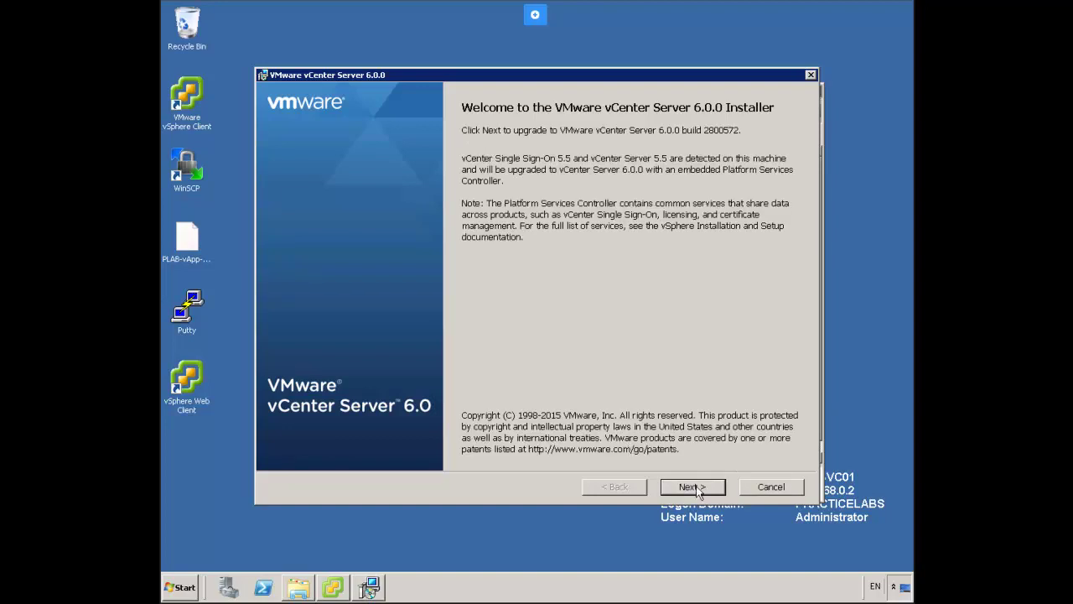
Proceed with the upgrade to vCenter Server 6.0.0 and accept the license agreement terms.
click(697, 491)
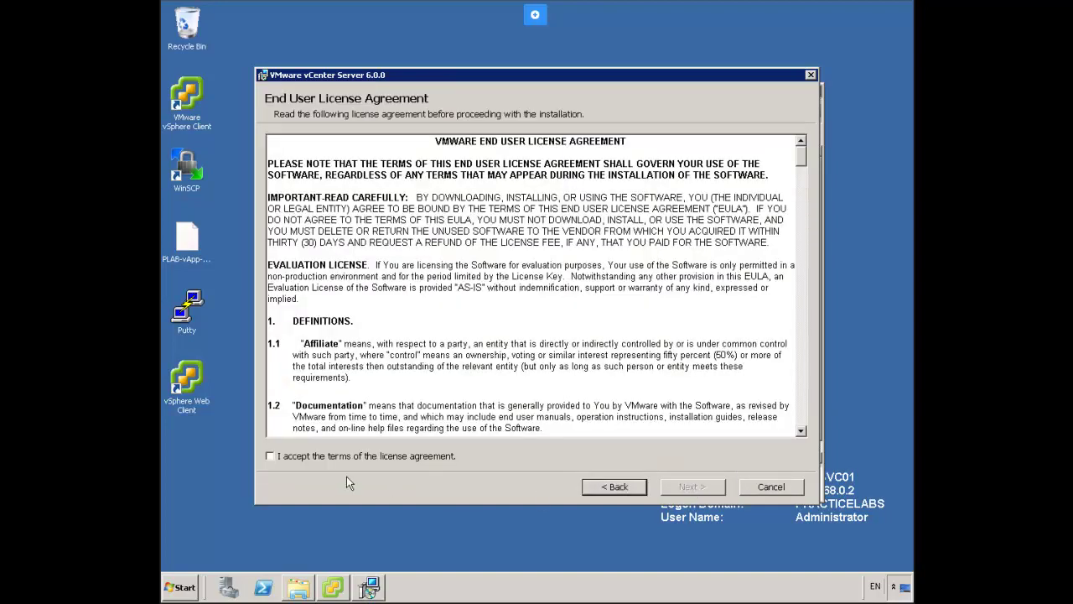
click(331, 458)
click(707, 486)
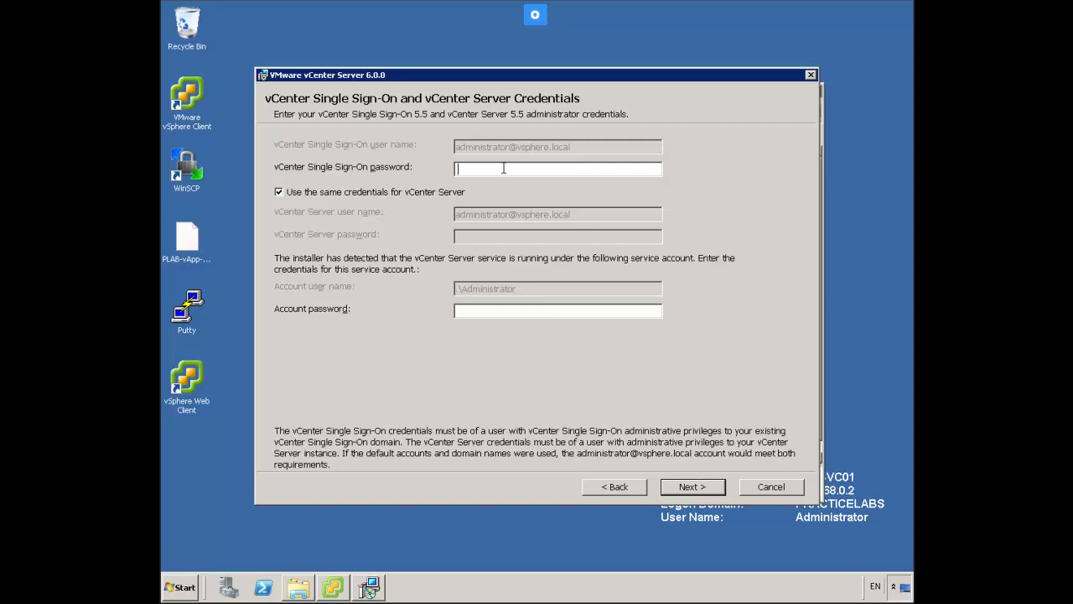
Enter the vCenter Single Sign-On password and the service account password, and agree to generate new SSL certificates.
text(*********)
key(Tab)
key(Tab)
key(Tab)
key(shift+Tab)
text(********)
click(691, 485)
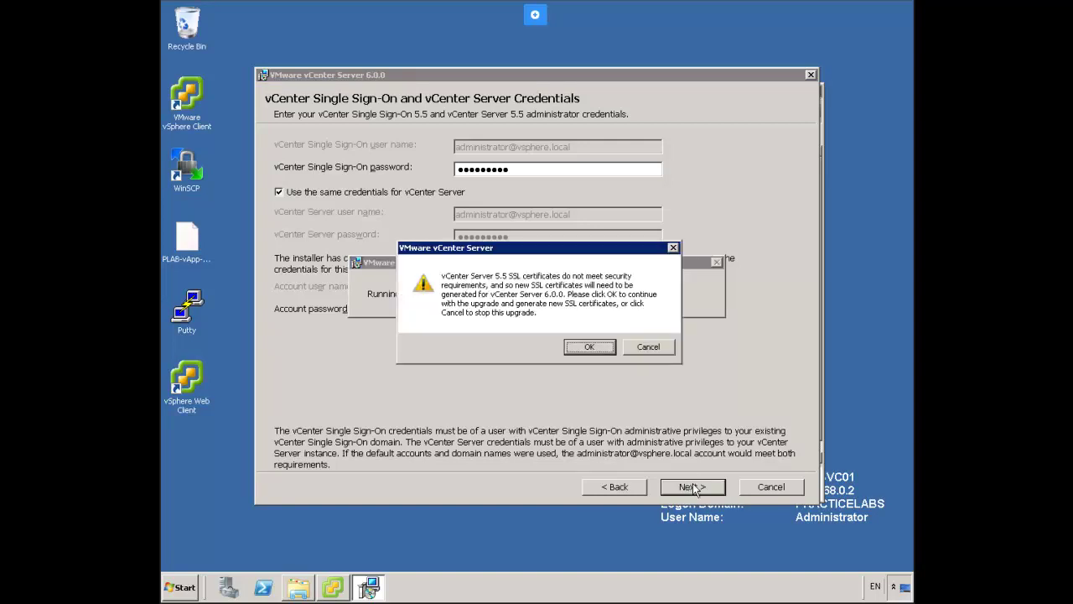
click(590, 347)
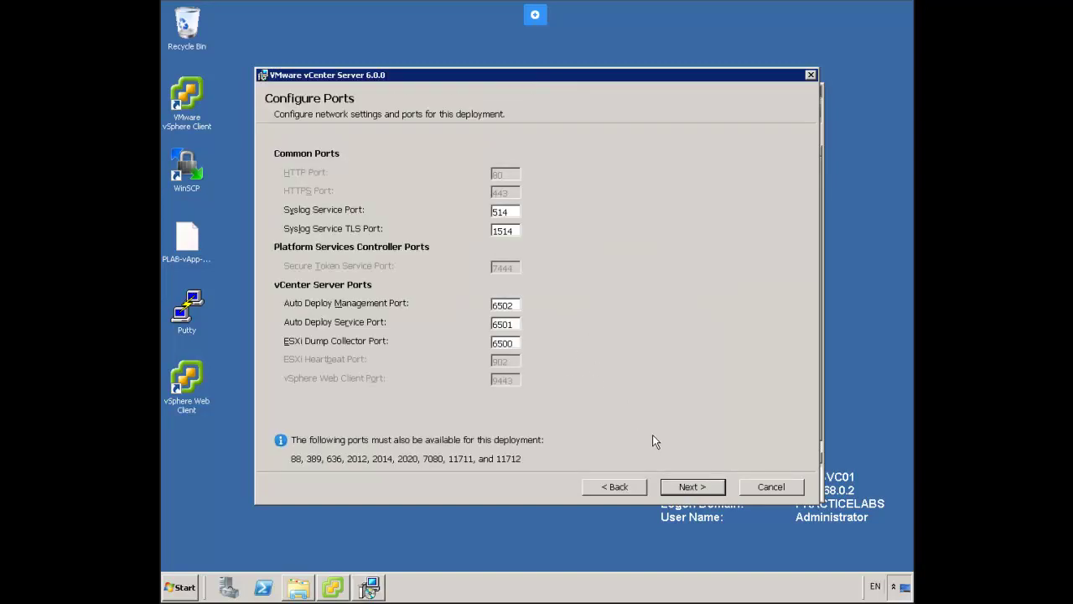
Keep the default ports and destination directories, verify that the vCenter Server machine and database are backed up, and start the upgrade.
click(693, 487)
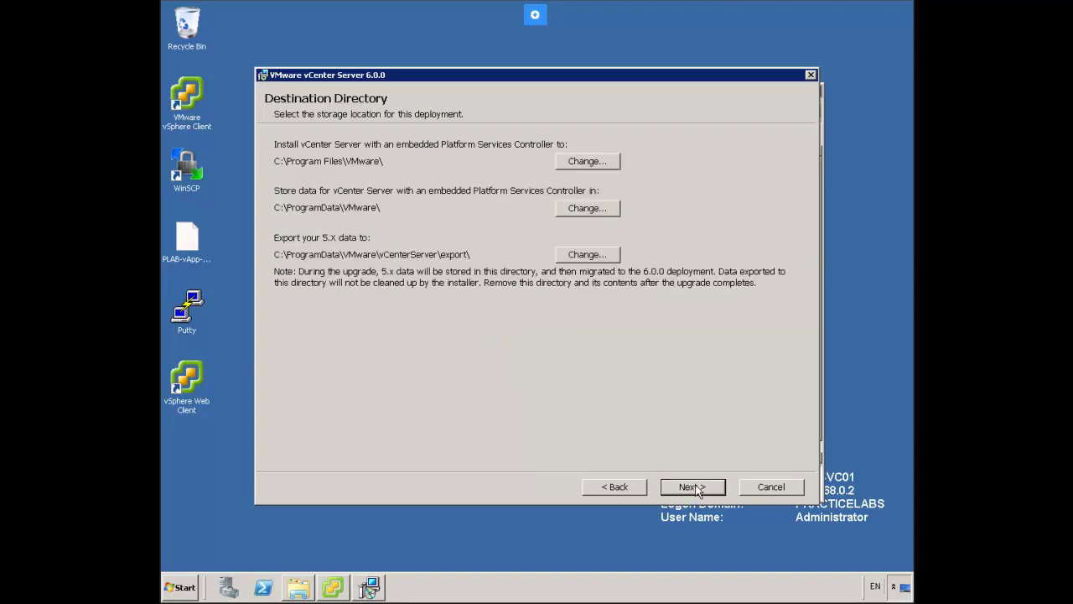
click(693, 487)
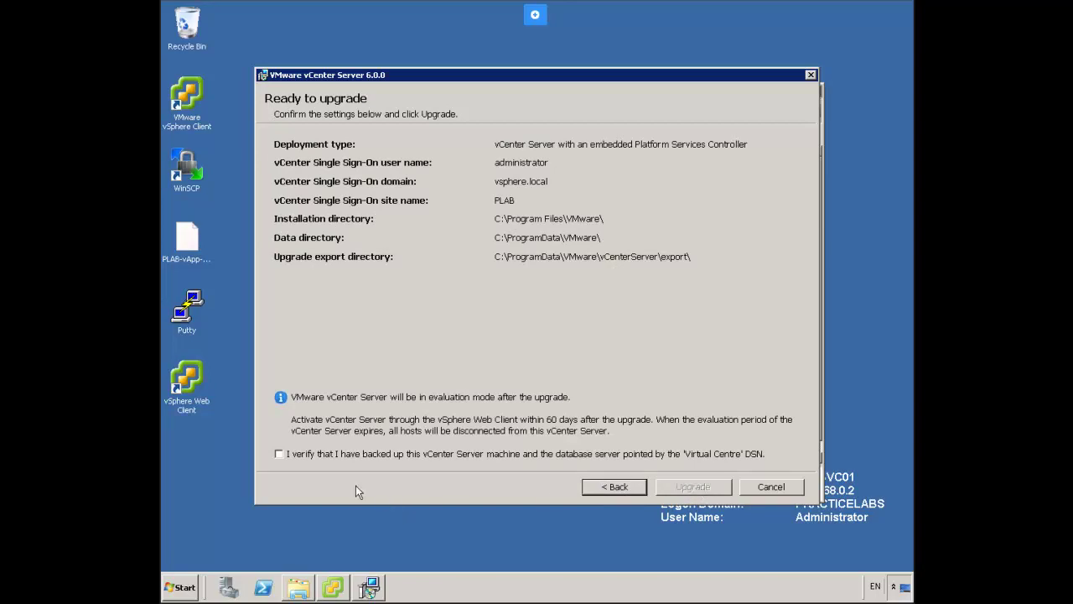
click(298, 452)
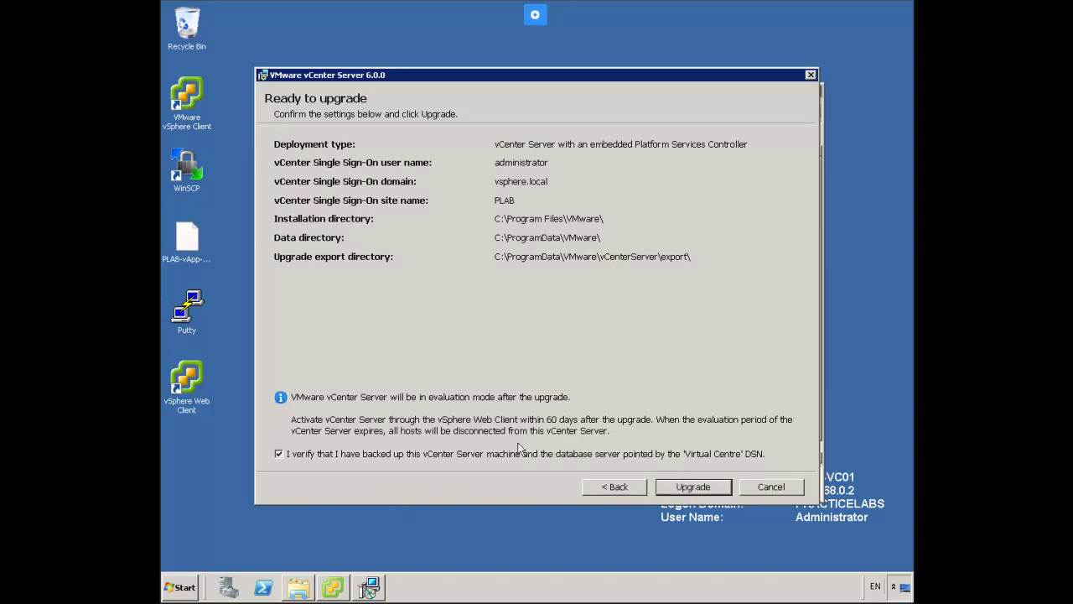
click(693, 487)
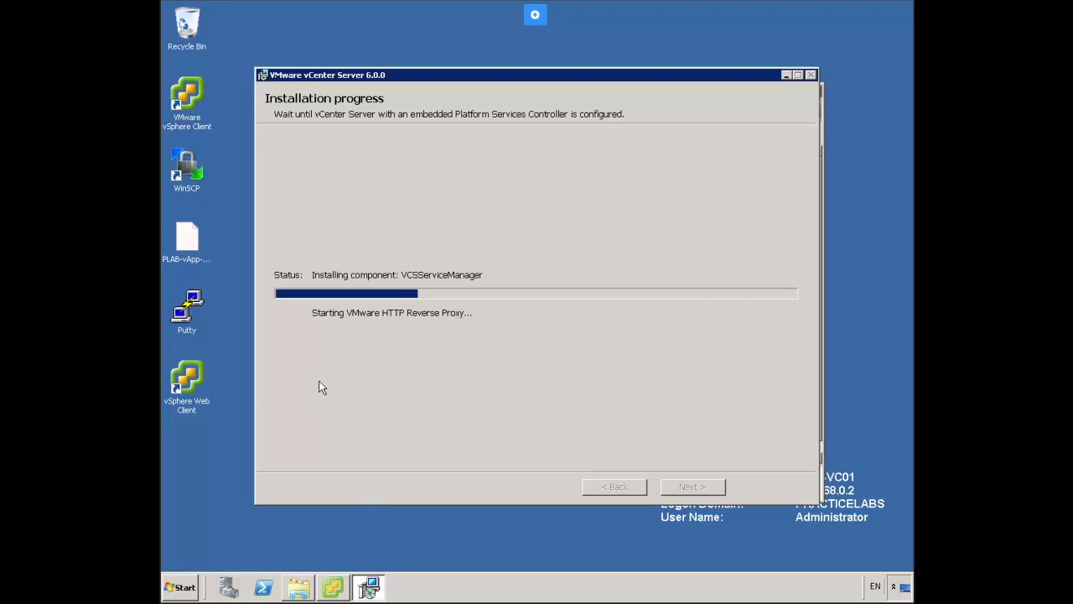
Try to log in to plabesx03 with the vSphere Client by running the required client support installer.
click(187, 103)
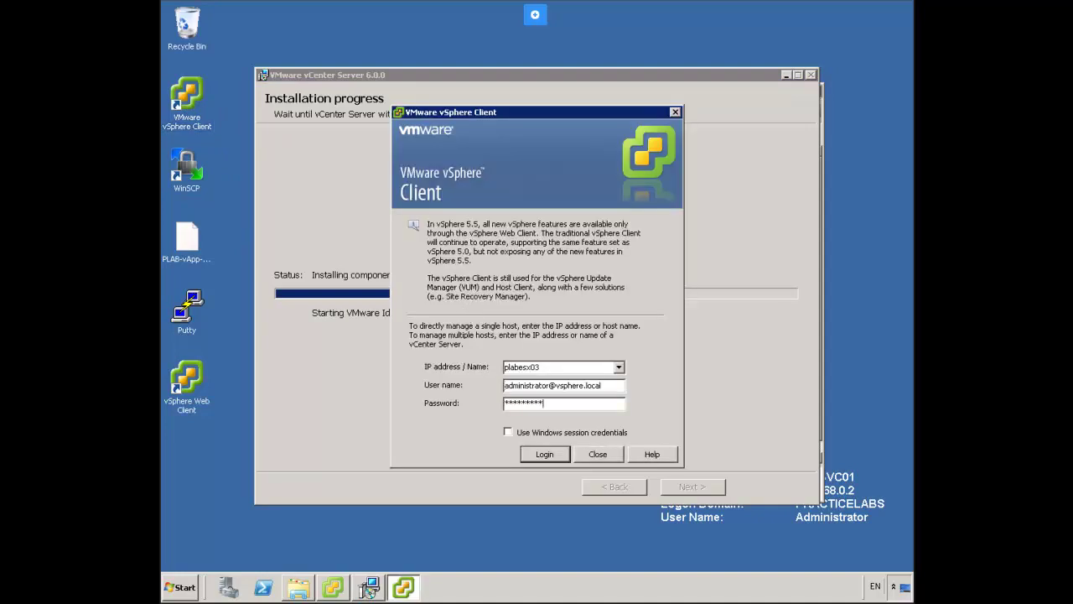
click(550, 453)
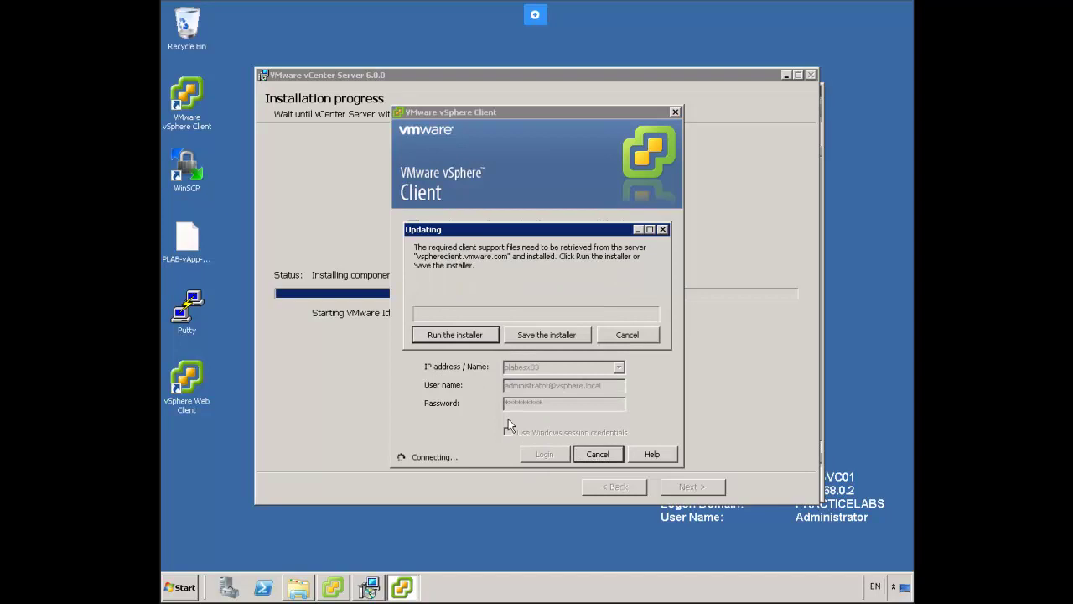
click(478, 336)
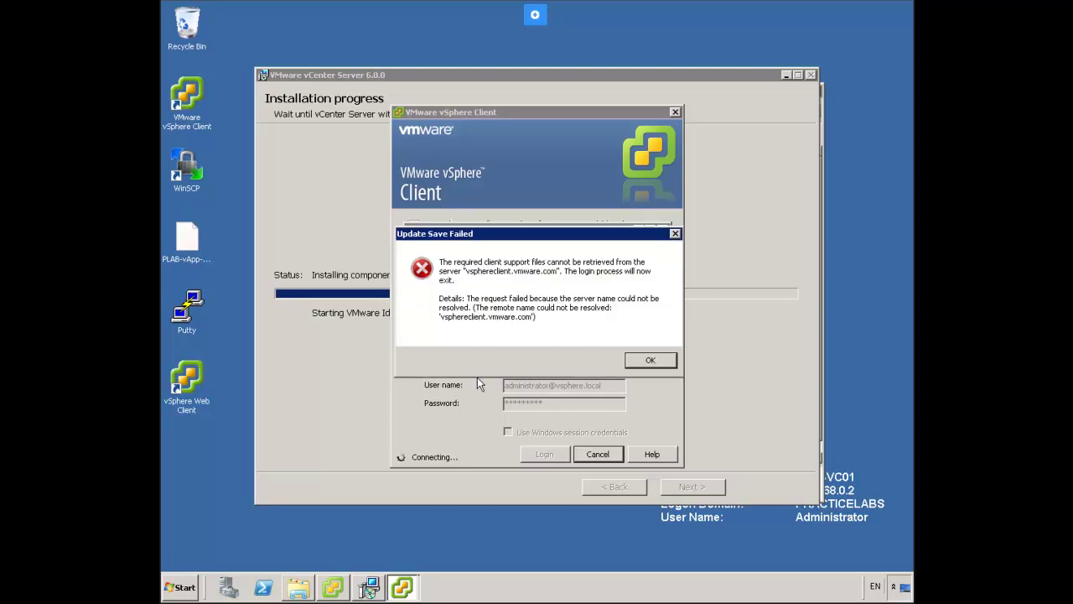
click(650, 360)
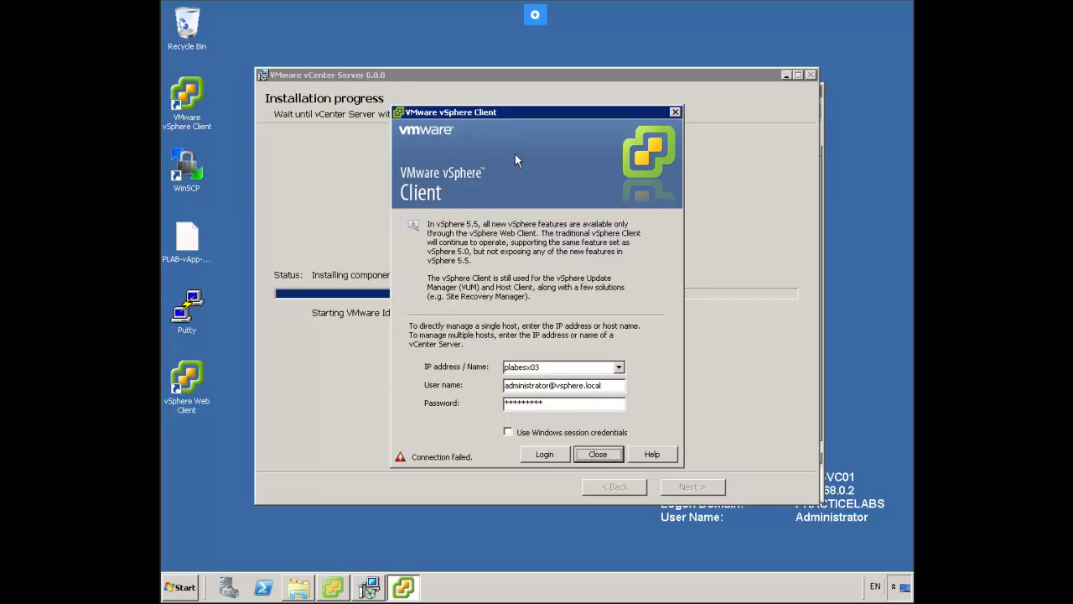
Move the vSphere Client login window aside, launch the vSphere Web Client from the vCenter setup window and close its browser window.
drag(532, 115, 359, 19)
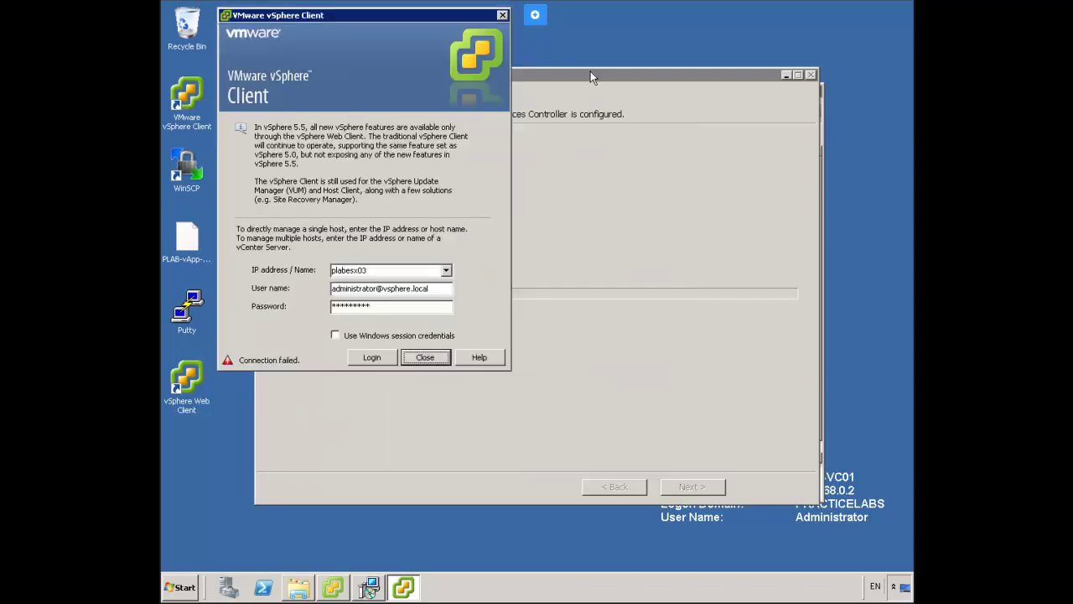
click(593, 76)
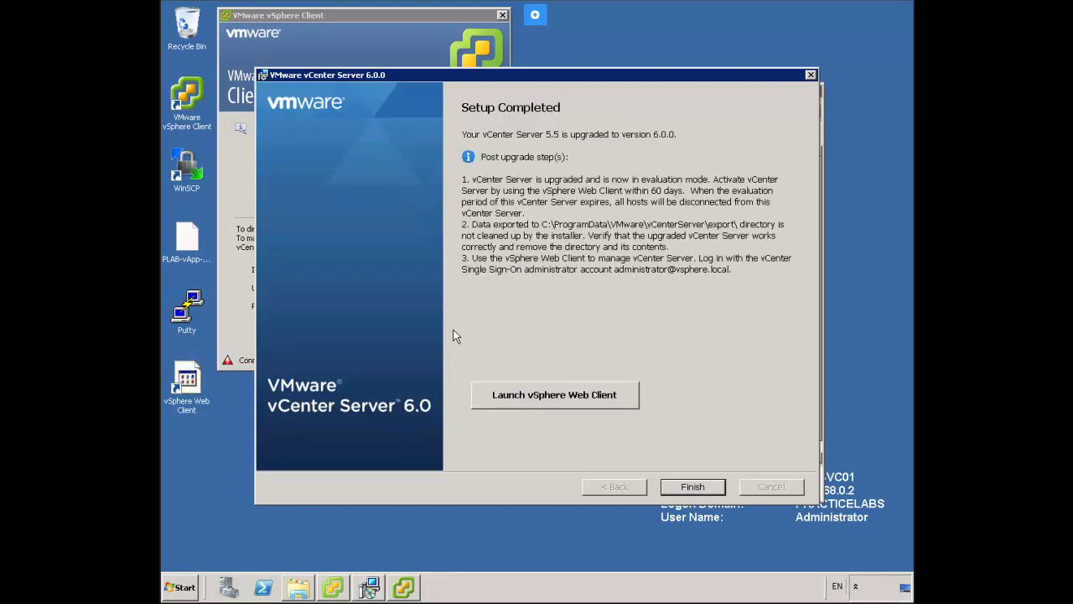
click(546, 395)
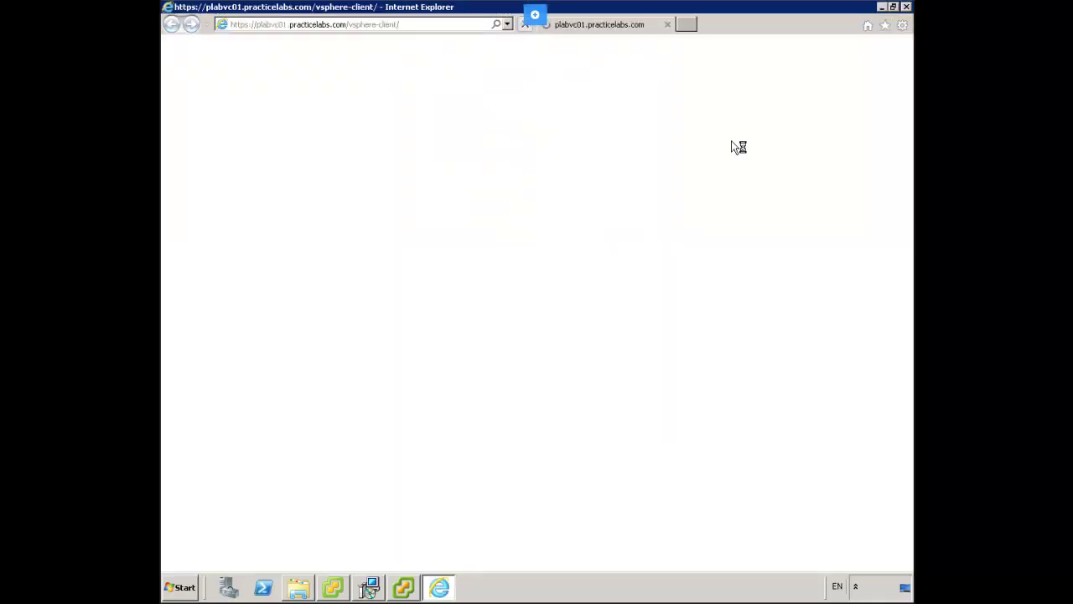
click(905, 7)
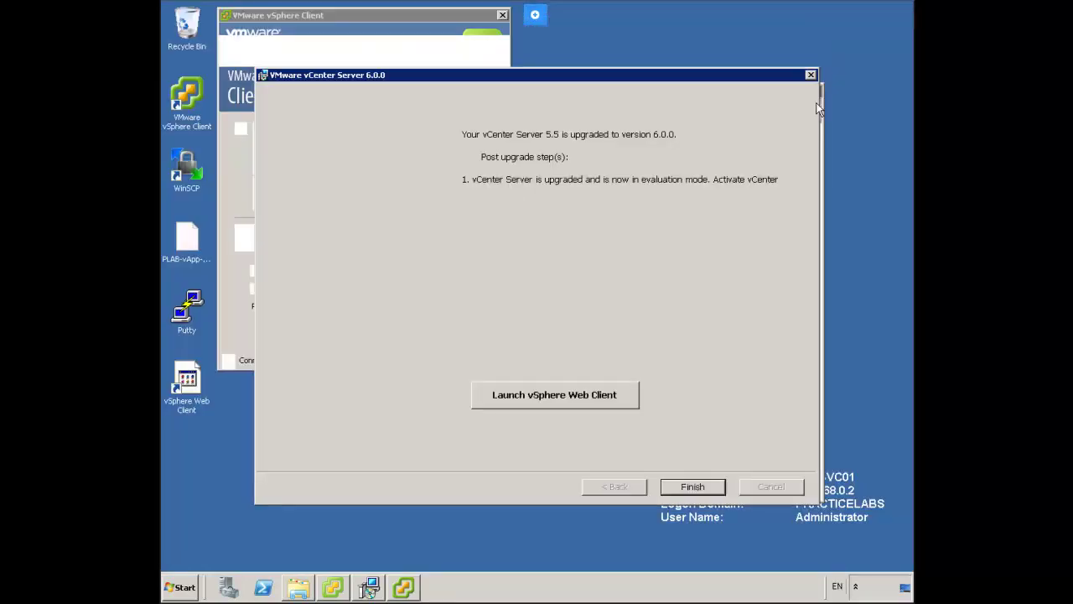
Finish the vCenter Server setup and close the vCenter Installer and the vSphere Client login window.
click(692, 487)
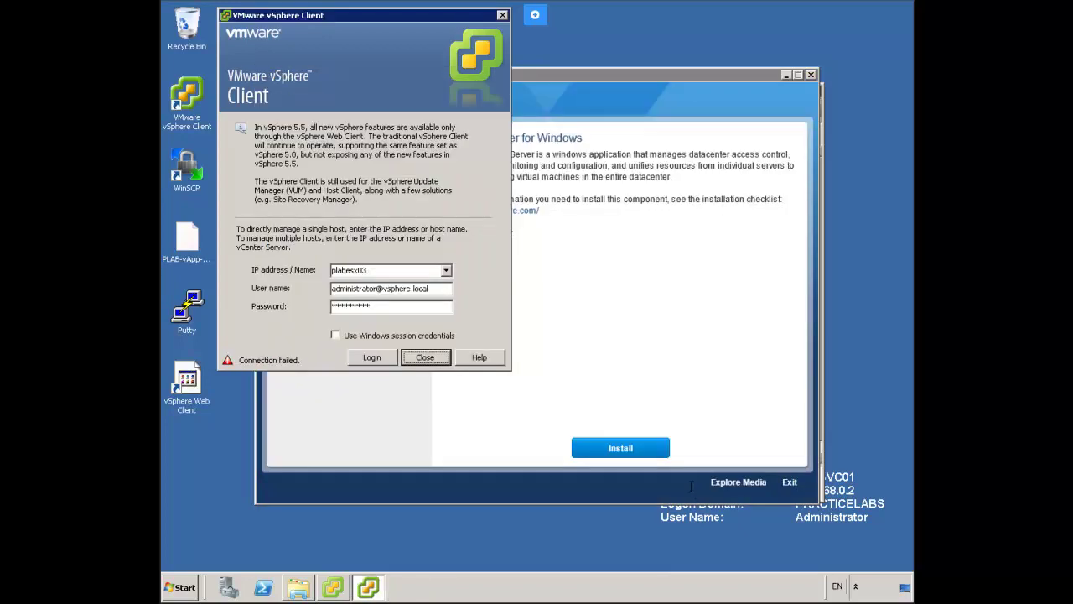
click(811, 75)
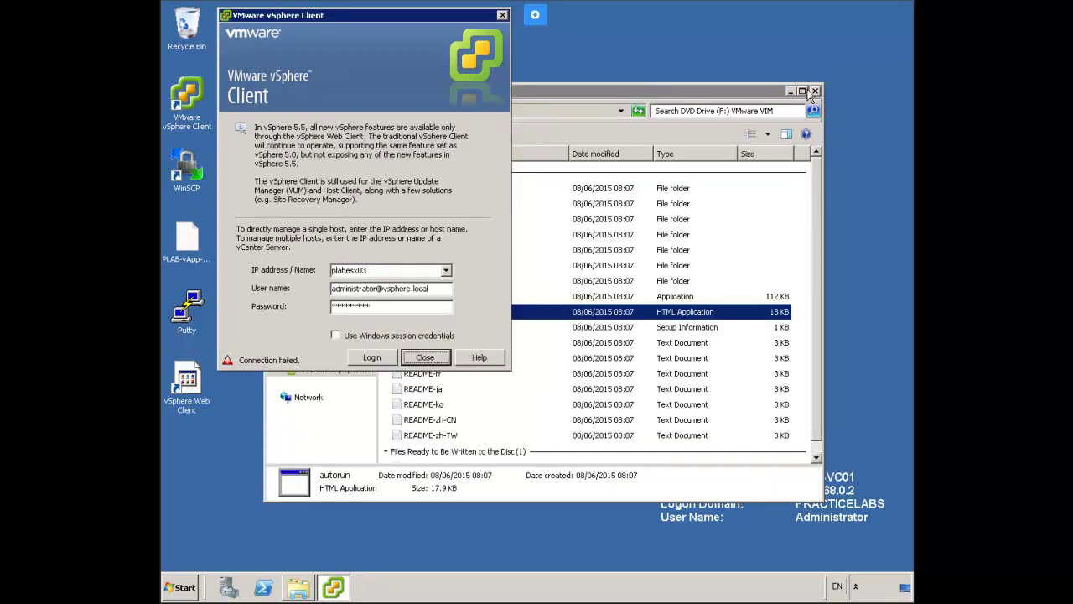
click(502, 15)
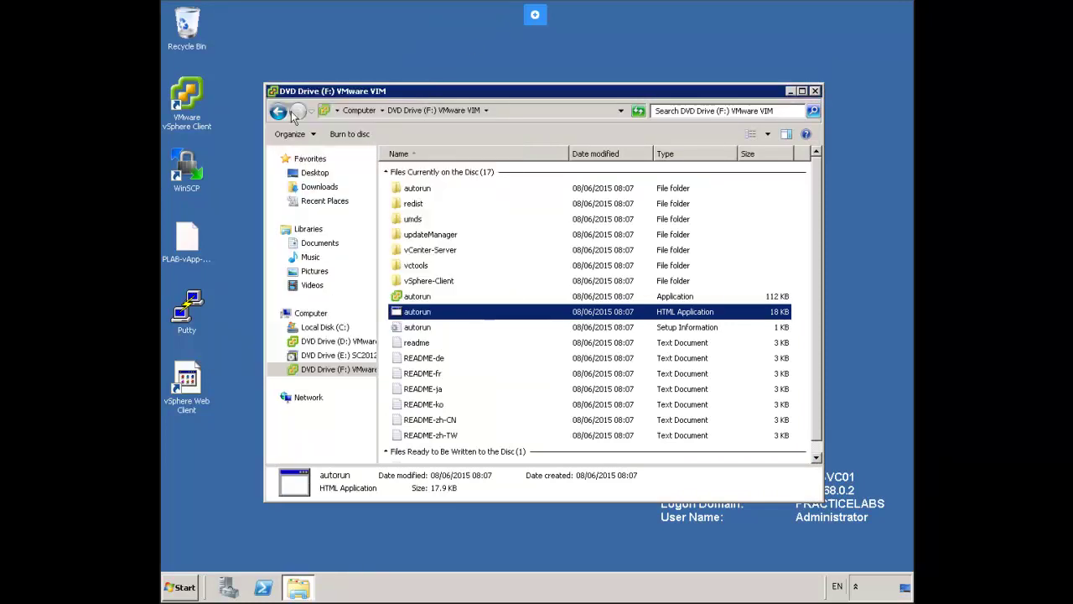
Reopen the vSphere Client and retry the login to plabesx03, running the client support installer again.
click(188, 105)
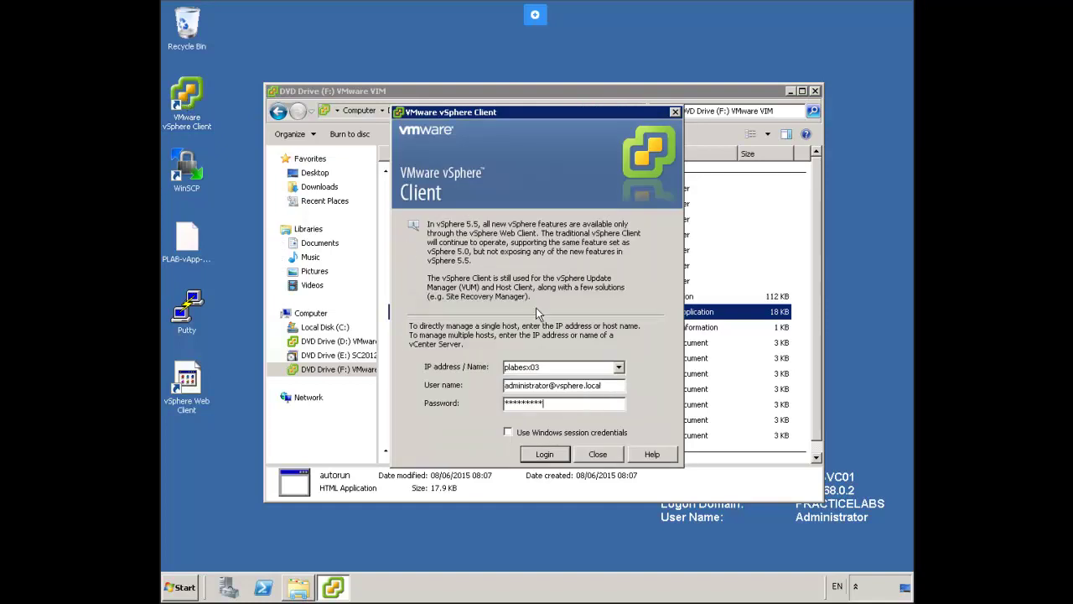
click(542, 456)
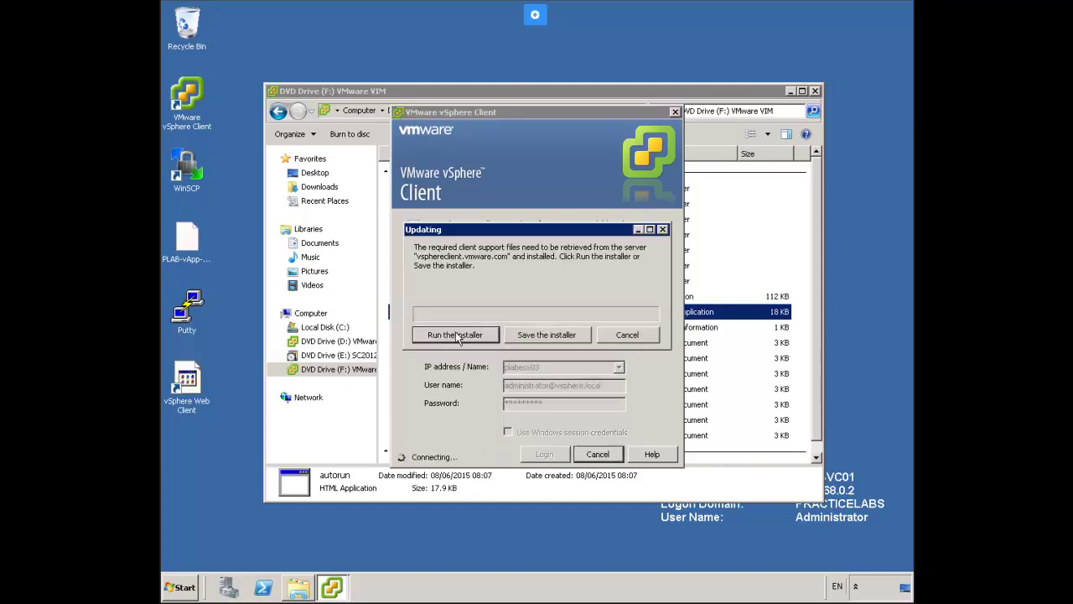
click(458, 335)
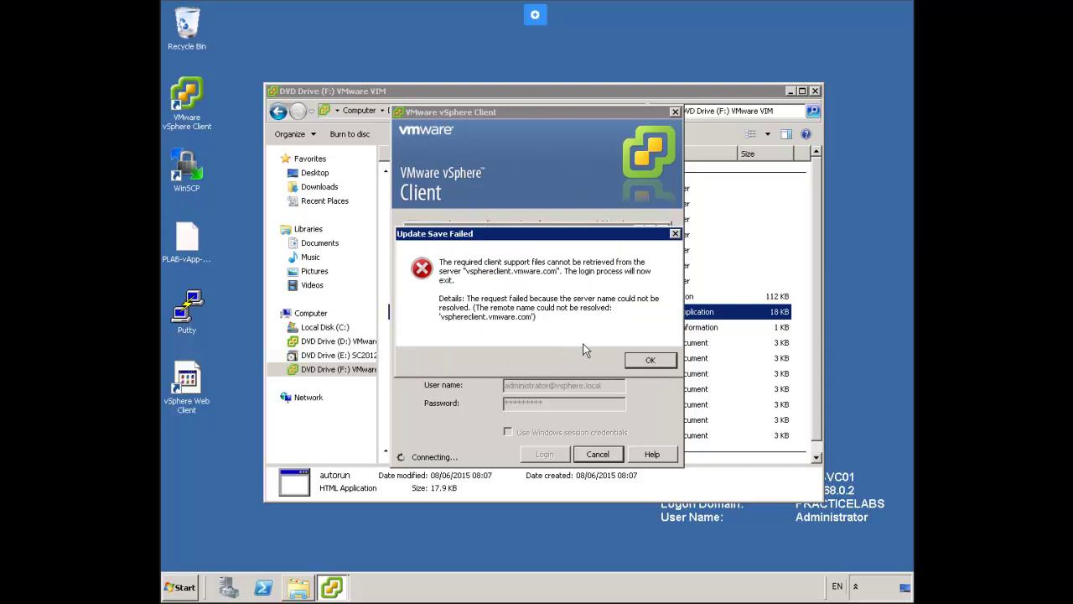
click(658, 361)
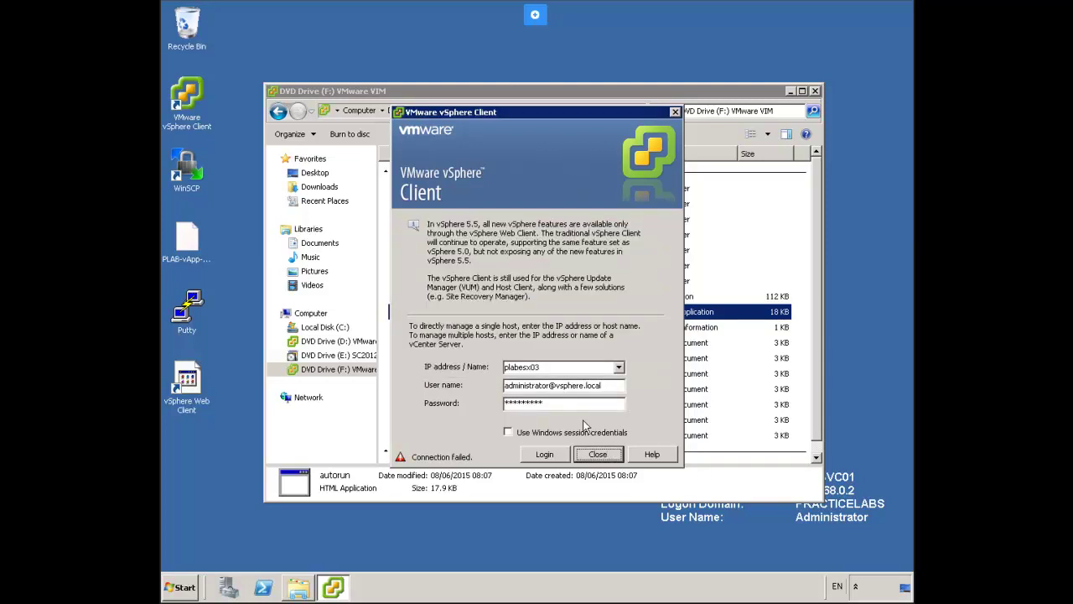
Retry the plabesx03 login and choose to save the vSphere Client installers to the Desktop.
click(544, 456)
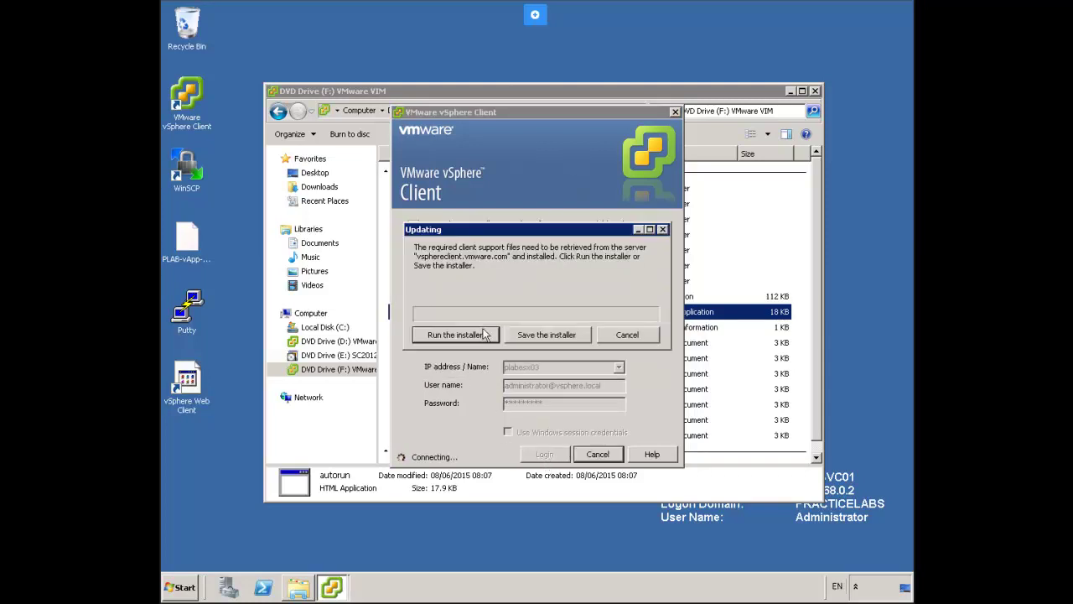
click(542, 336)
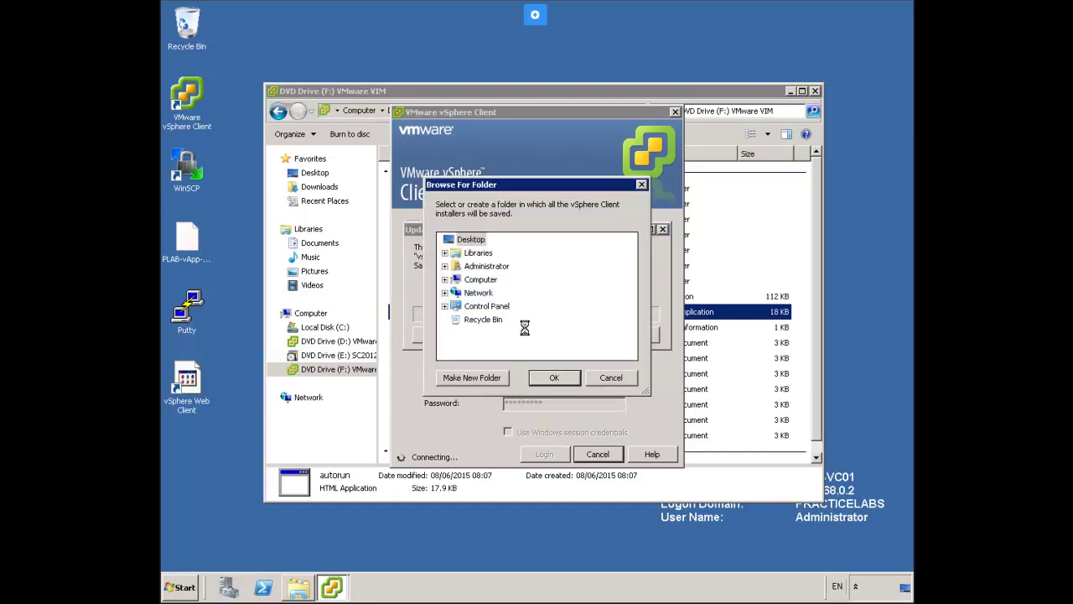
click(553, 377)
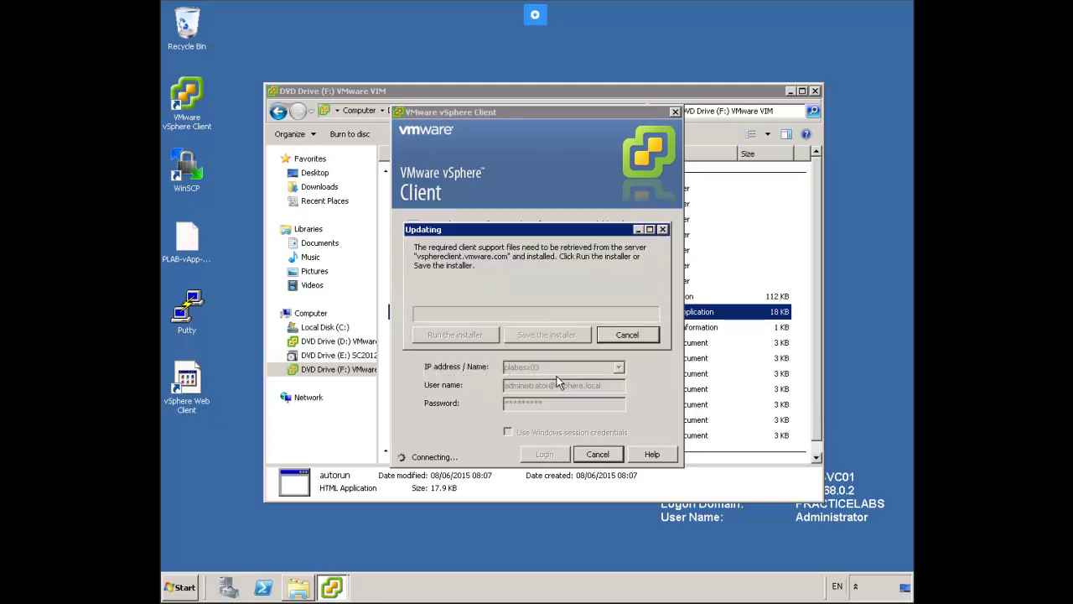